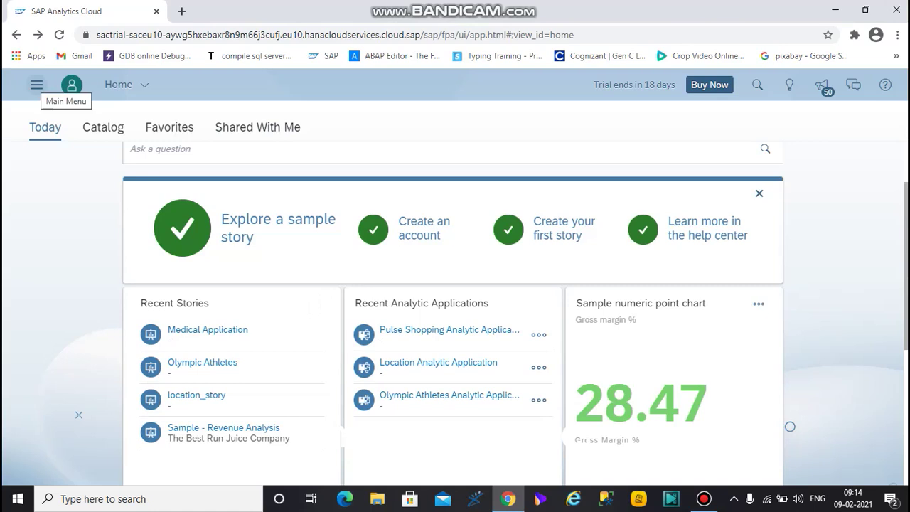
# Start a new model based on a file imported from the computer
pyautogui.click(36, 85)
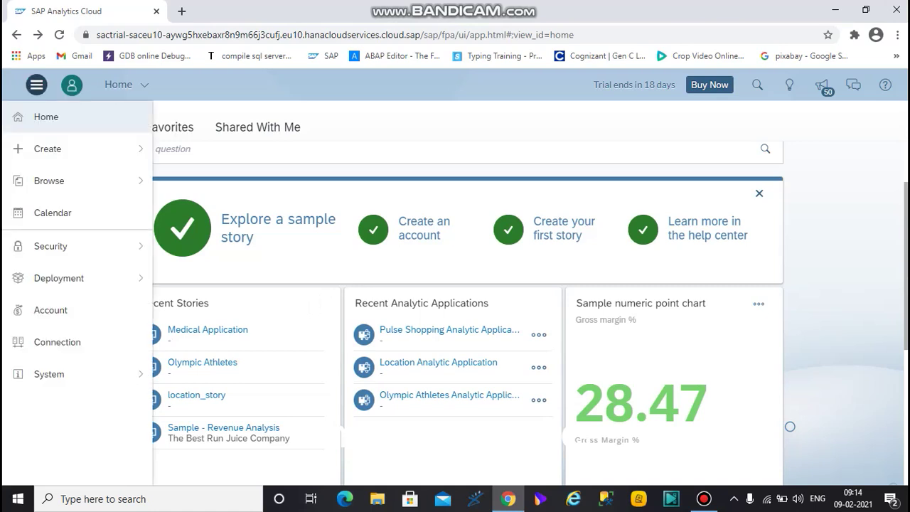
pyautogui.click(71, 151)
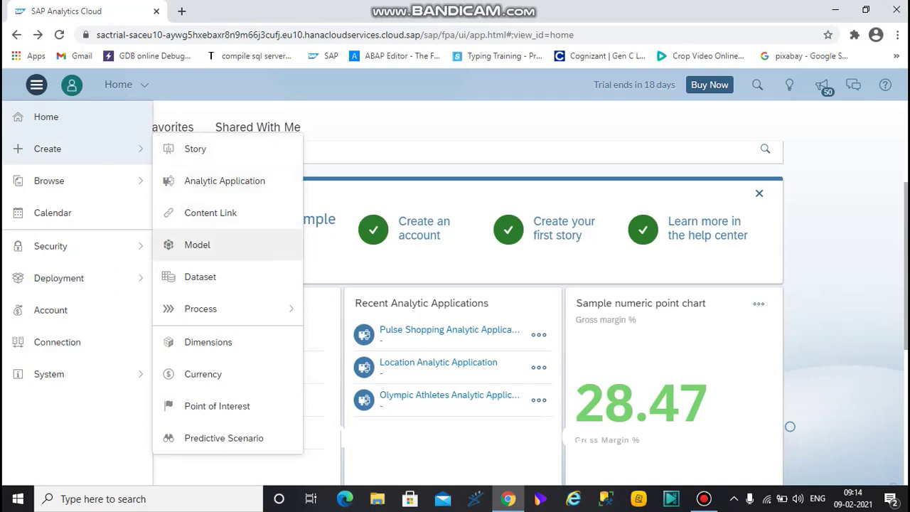
pyautogui.click(203, 245)
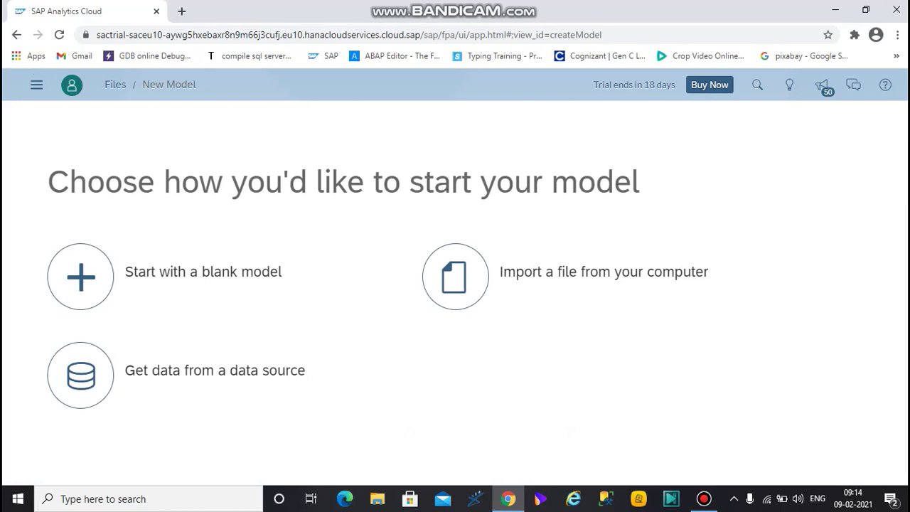
pyautogui.click(455, 276)
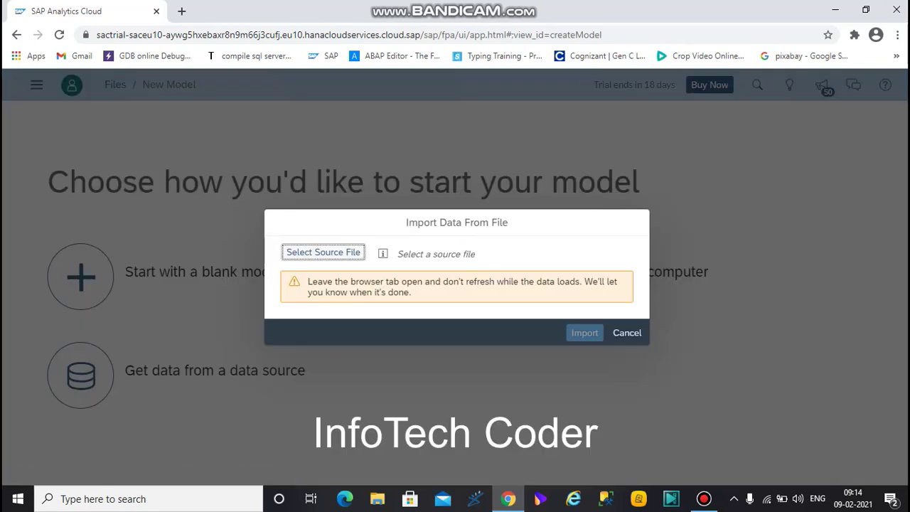
# Import Sheet2 of the Location details1 file from the Desktop as the model's source data
pyautogui.click(323, 251)
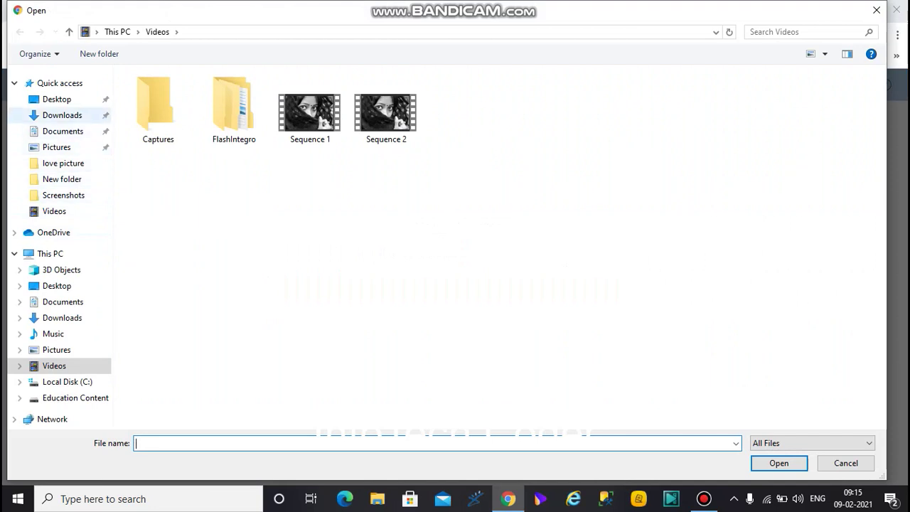
pyautogui.click(57, 99)
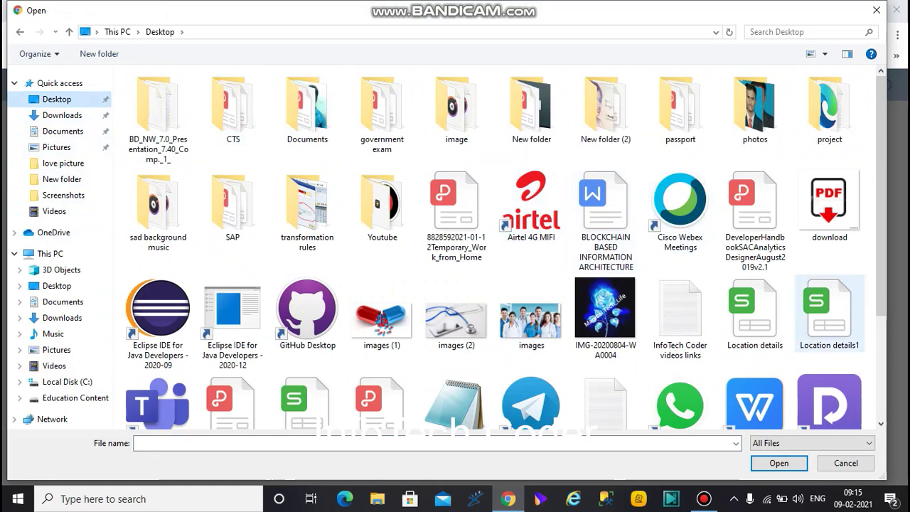
pyautogui.click(828, 313)
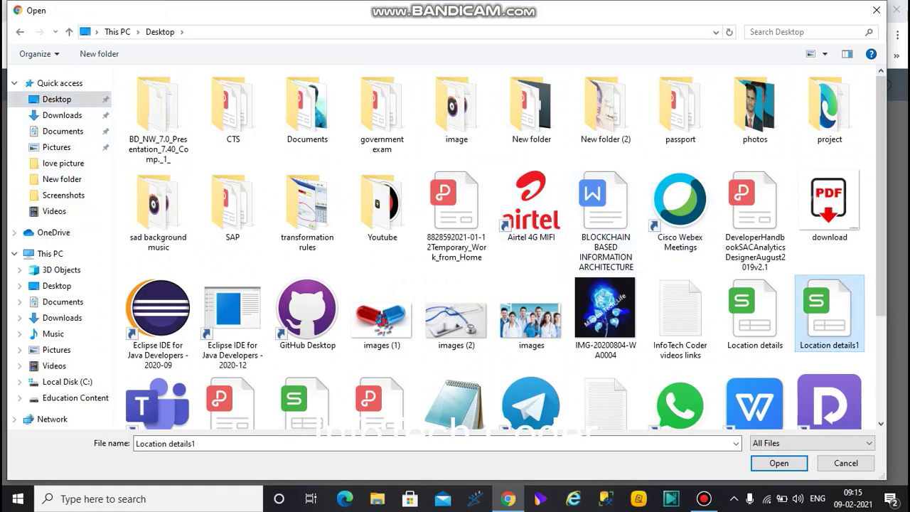
pyautogui.click(779, 463)
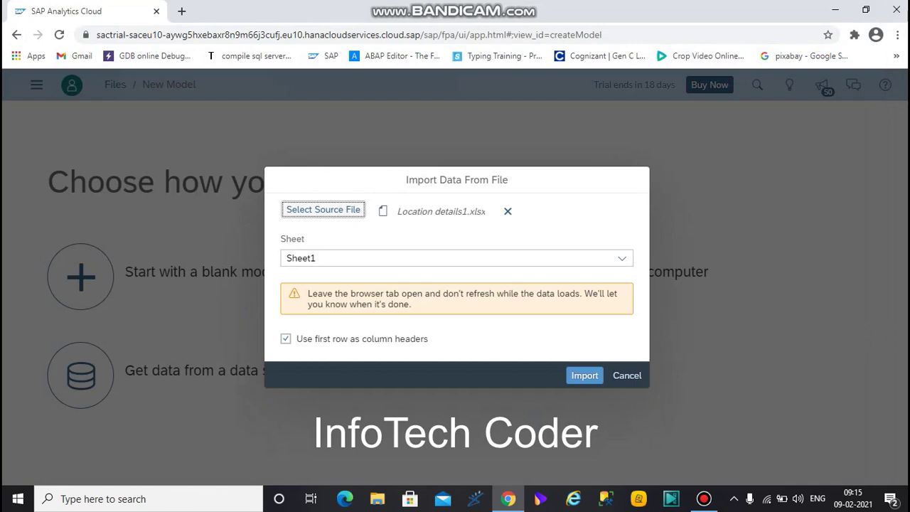
pyautogui.click(622, 258)
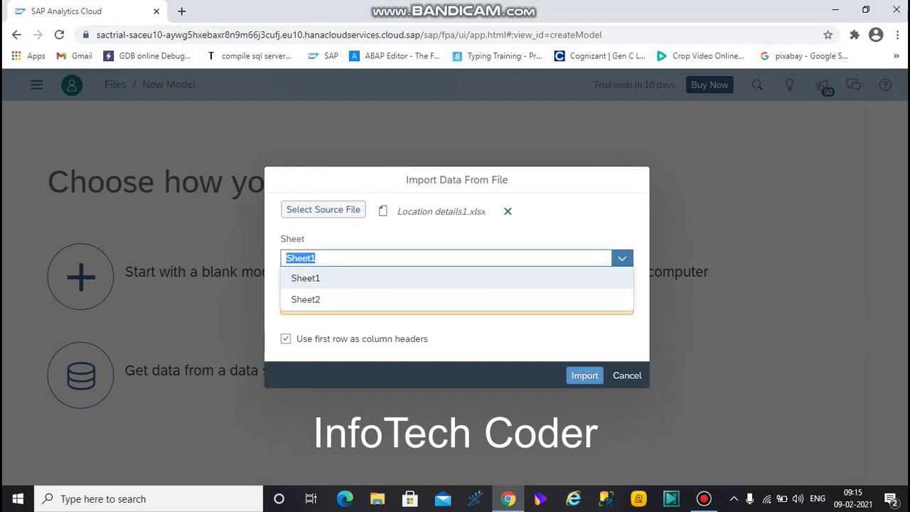
pyautogui.click(306, 300)
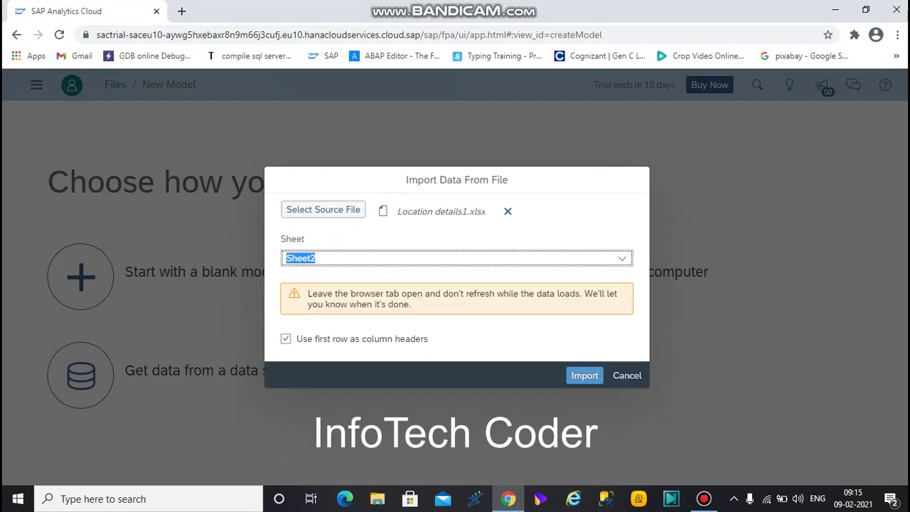
pyautogui.click(585, 376)
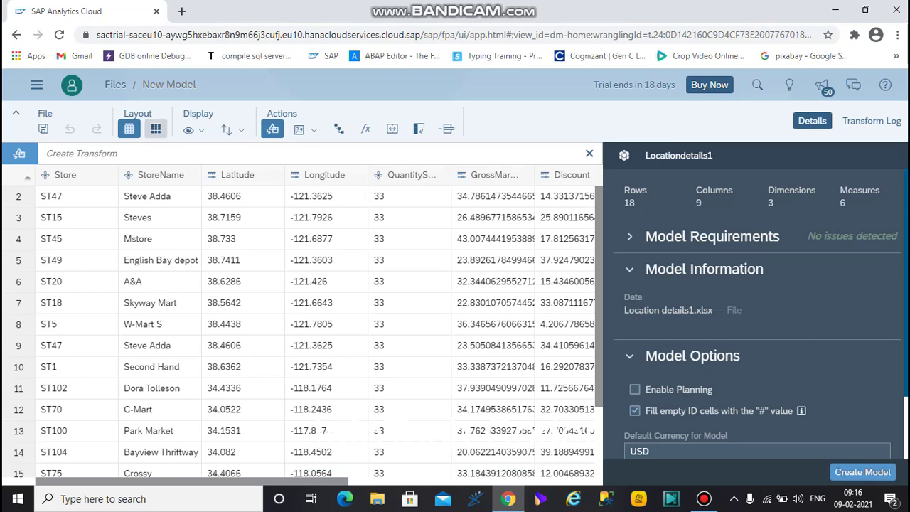
# Start a geo enrichment by coordinates and name its dimension Loc_Coordinate
pyautogui.click(155, 129)
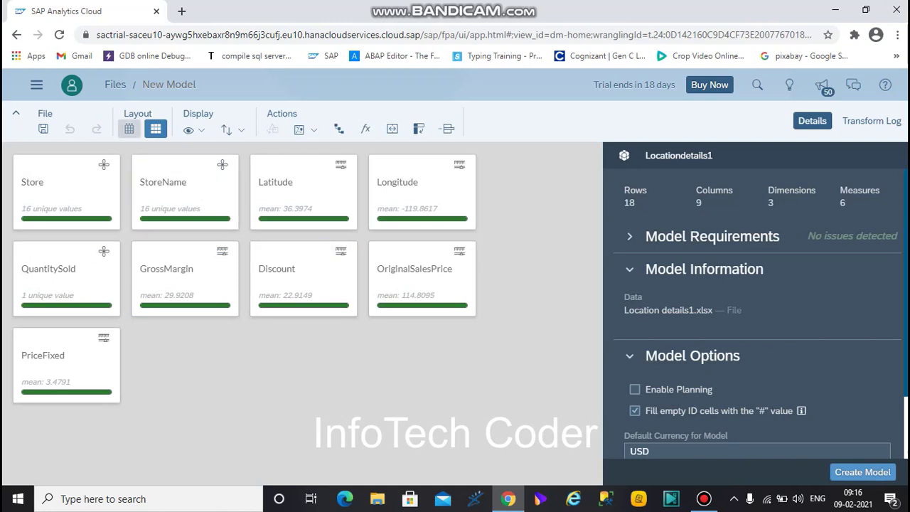
pyautogui.click(128, 129)
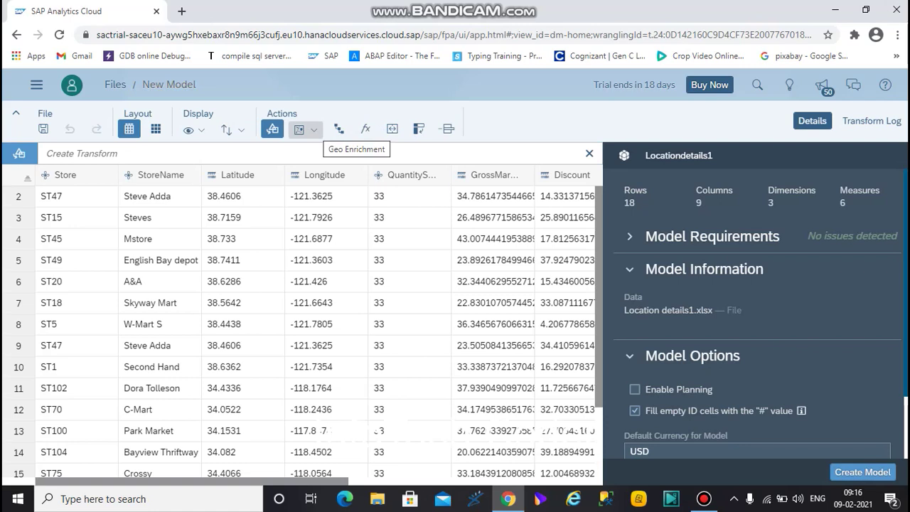
pyautogui.click(305, 129)
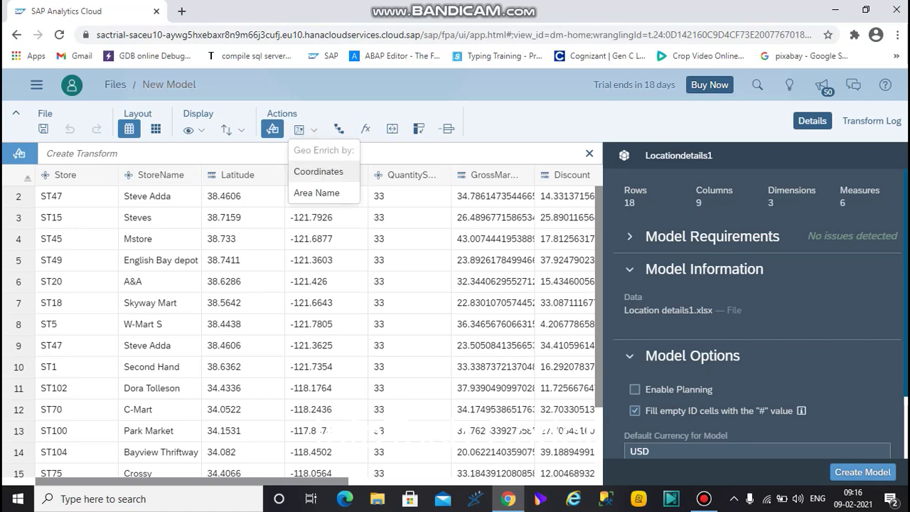
pyautogui.click(318, 172)
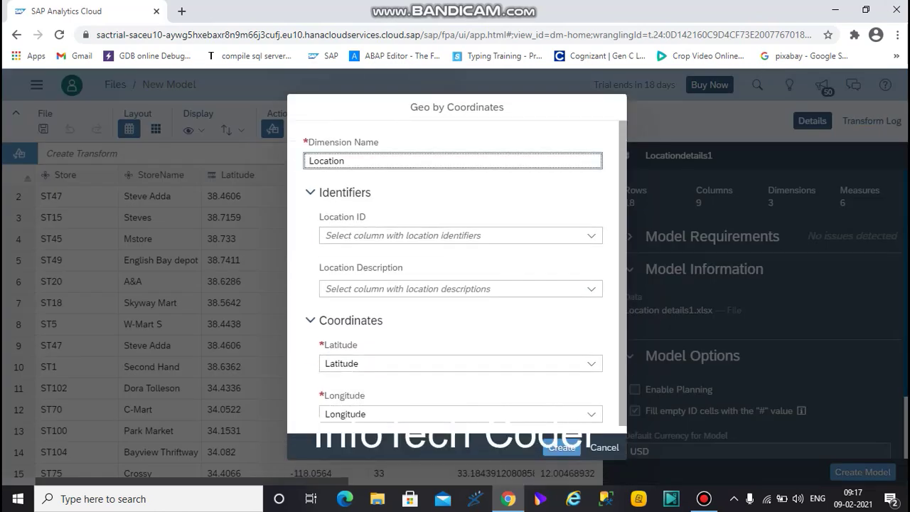
pyautogui.press('BackSpace')
pyautogui.press('BackSpace')
pyautogui.press('BackSpace')
pyautogui.press('BackSpace')
pyautogui.press('BackSpace')
pyautogui.write('_Coordinate')
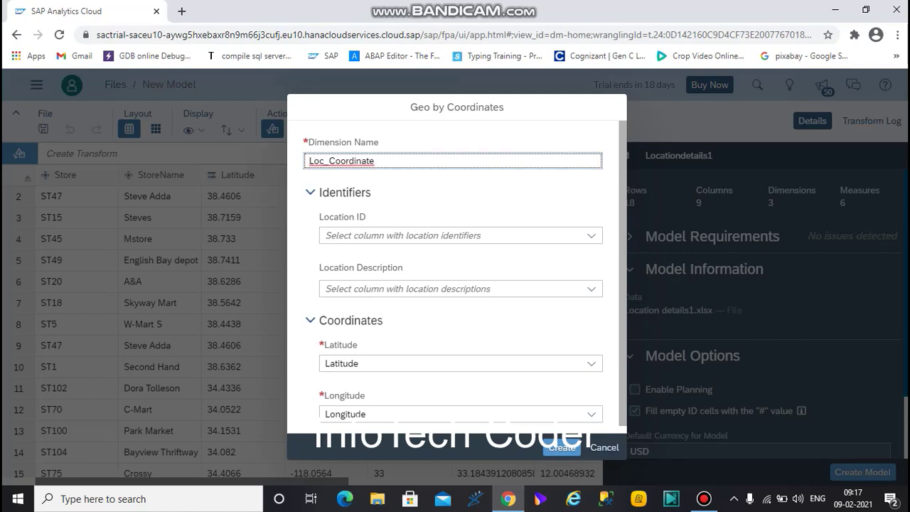
# Assign Store as the location ID and StoreName as the location description, and create the geo dimension
pyautogui.click(450, 235)
pyautogui.click(591, 235)
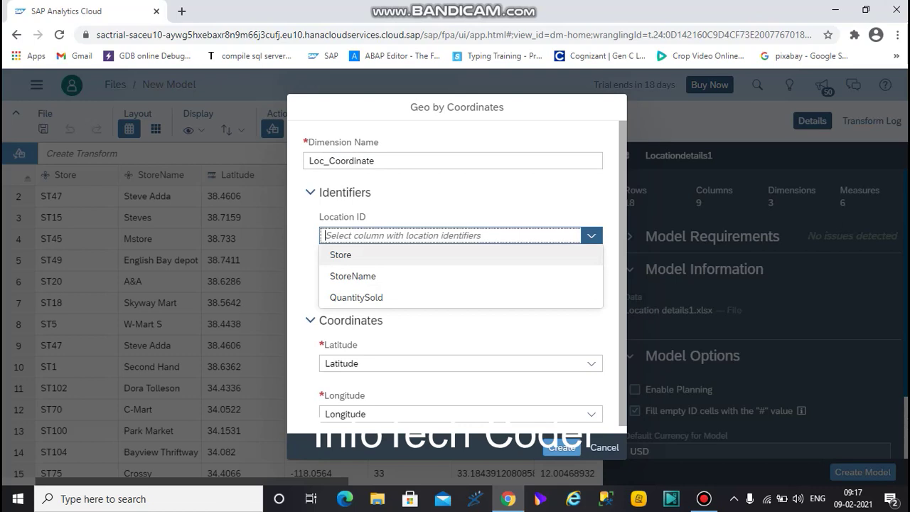
pyautogui.click(341, 254)
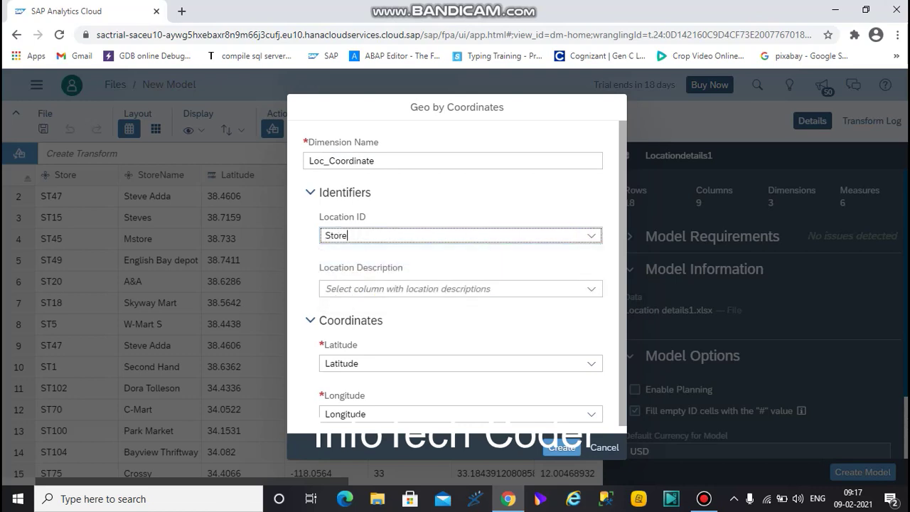
pyautogui.click(450, 288)
pyautogui.click(592, 288)
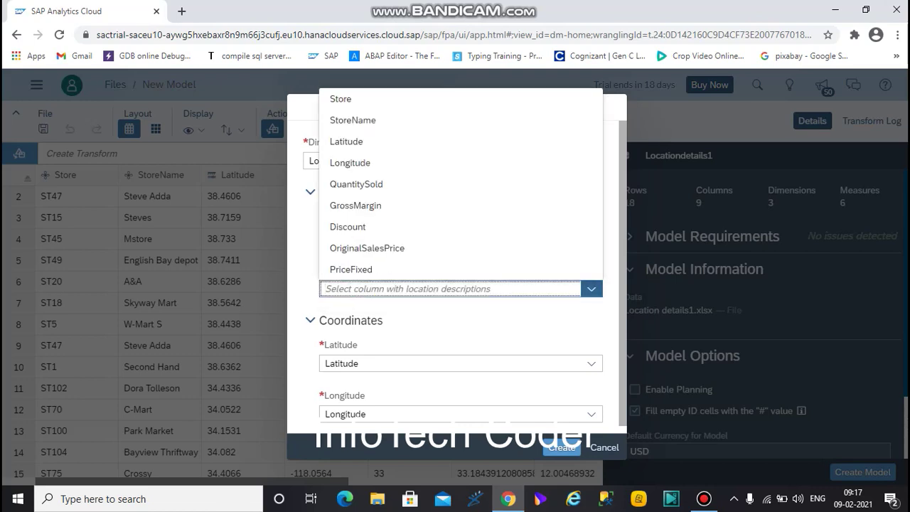
pyautogui.click(353, 120)
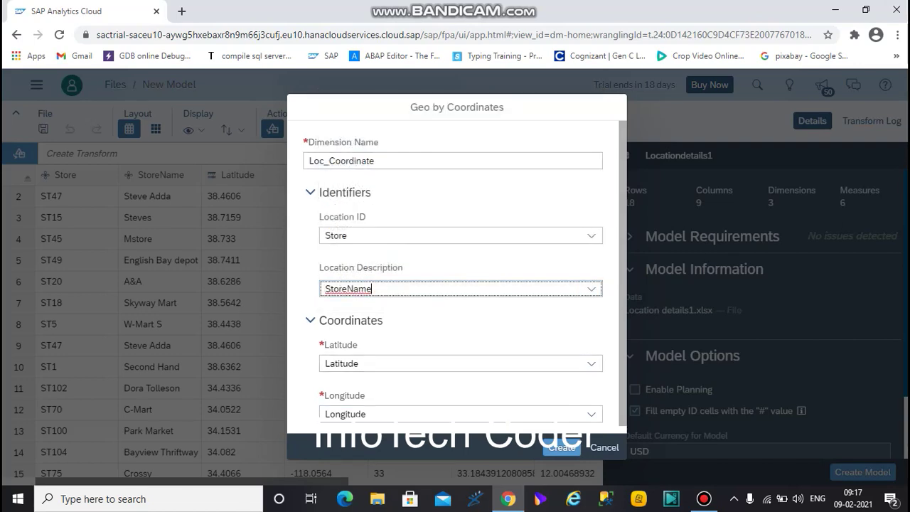
pyautogui.click(562, 448)
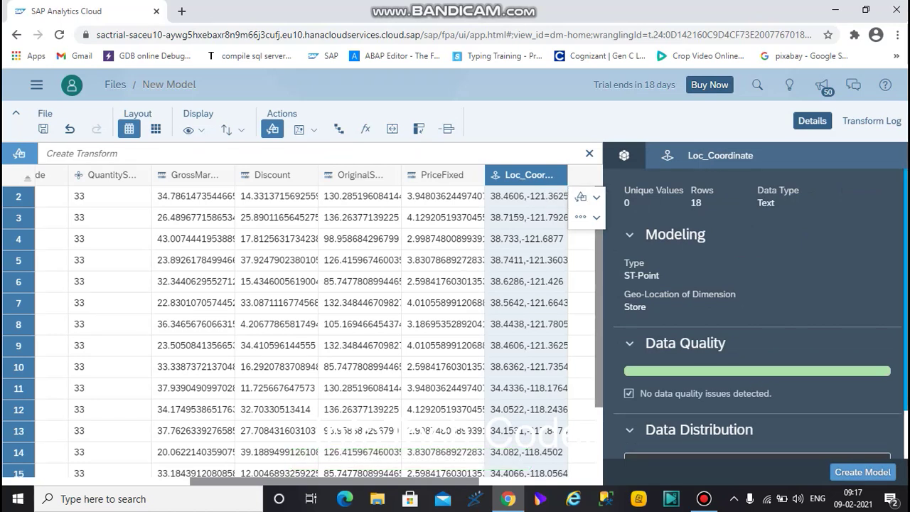
# Review the Loc_Coordinate column's details, show the columns as cards and confirm creating the model
pyautogui.scroll(-1, 757, 313)
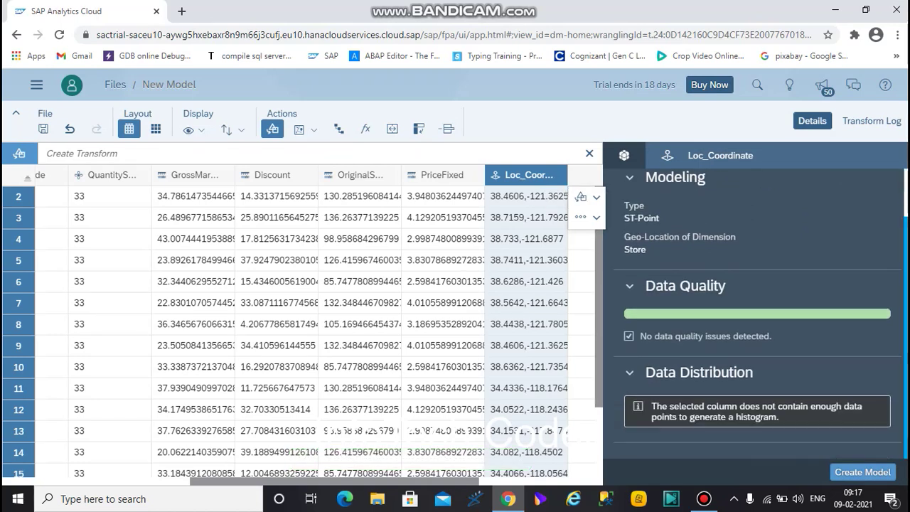
pyautogui.scroll(1, 760, 313)
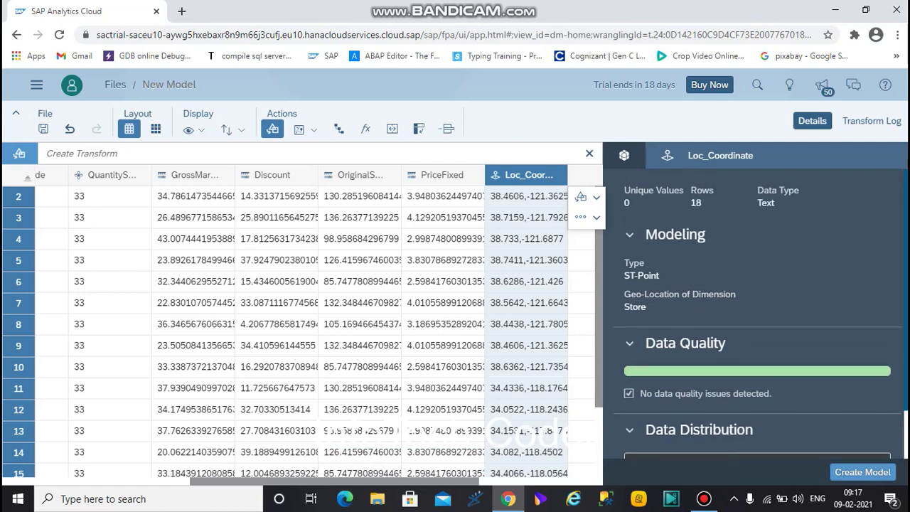
pyautogui.click(526, 302)
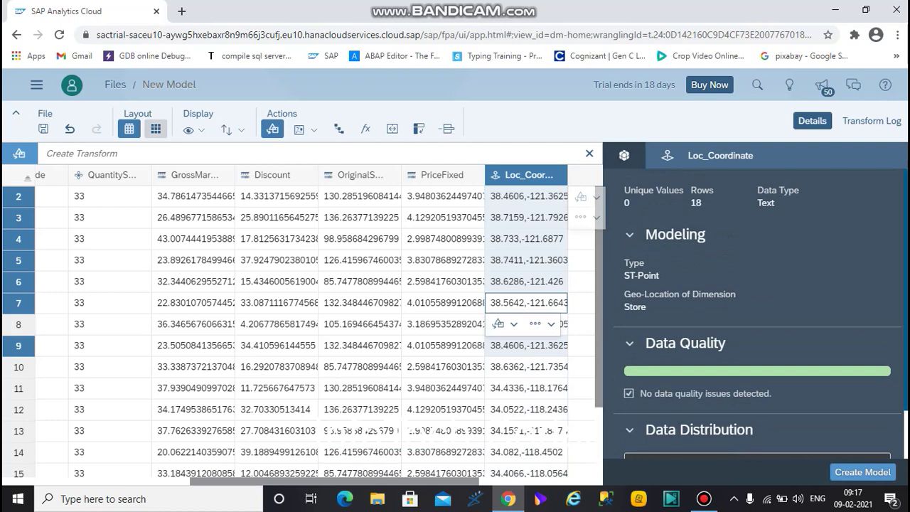
pyautogui.click(155, 129)
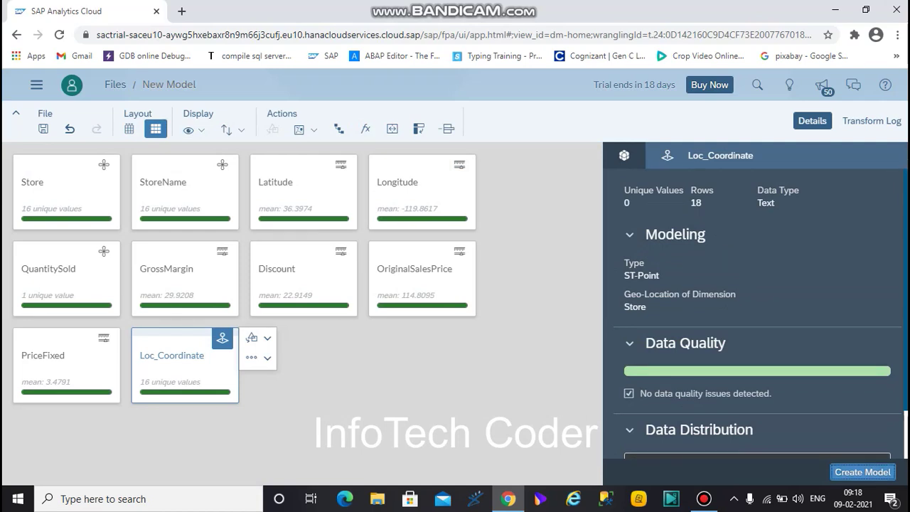
pyautogui.press('Return')
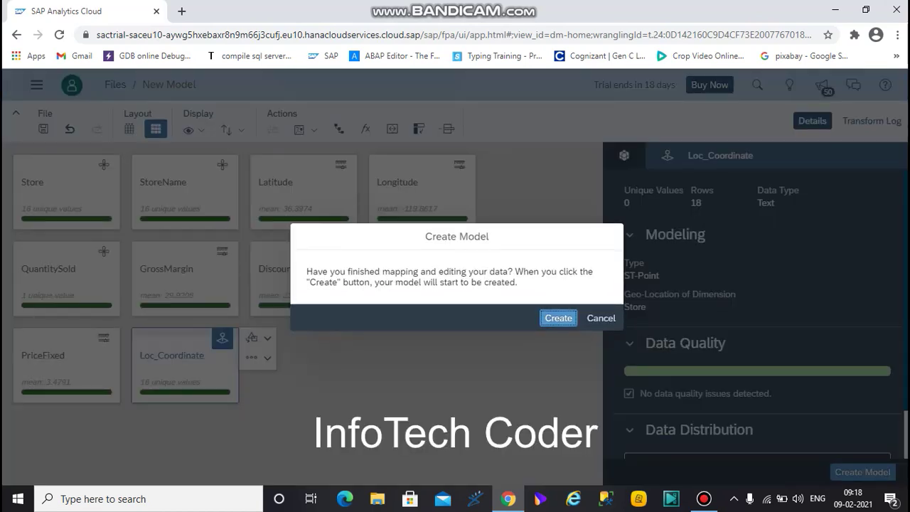
pyautogui.press('Return')
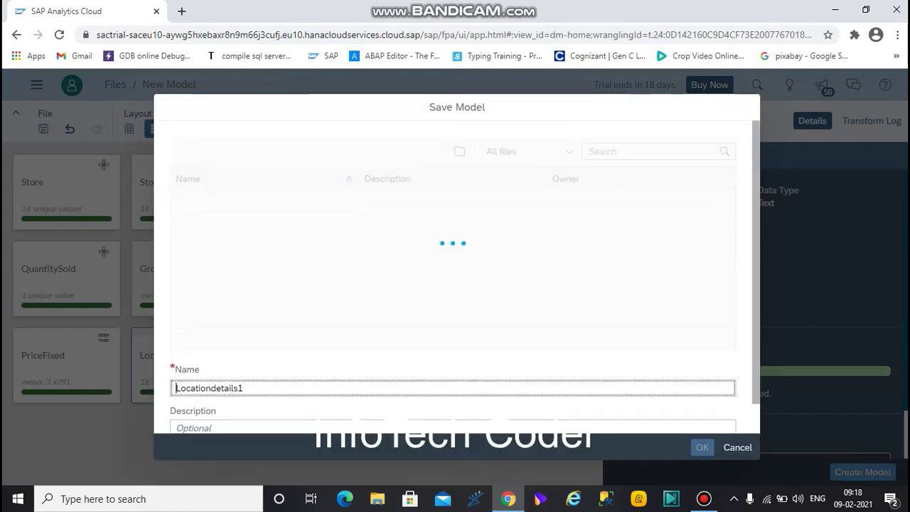
# Save the model in My Files under the name Location1
pyautogui.press('BackSpace')
pyautogui.press('BackSpace')
pyautogui.press('BackSpace')
pyautogui.press('BackSpace')
pyautogui.press('BackSpace')
pyautogui.press('BackSpace')
pyautogui.press('BackSpace')
pyautogui.press('BackSpace')
pyautogui.press('BackSpace')
pyautogui.press('BackSpace')
pyautogui.press('BackSpace')
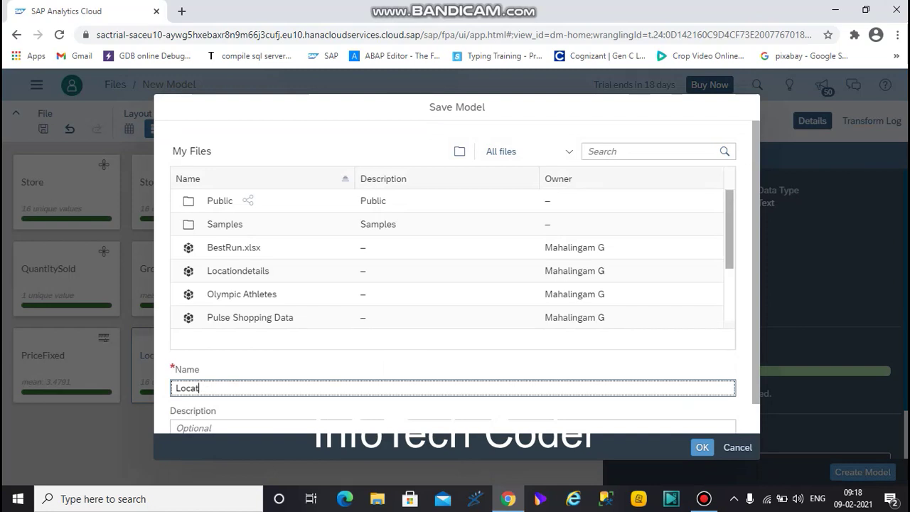
pyautogui.write('ion1')
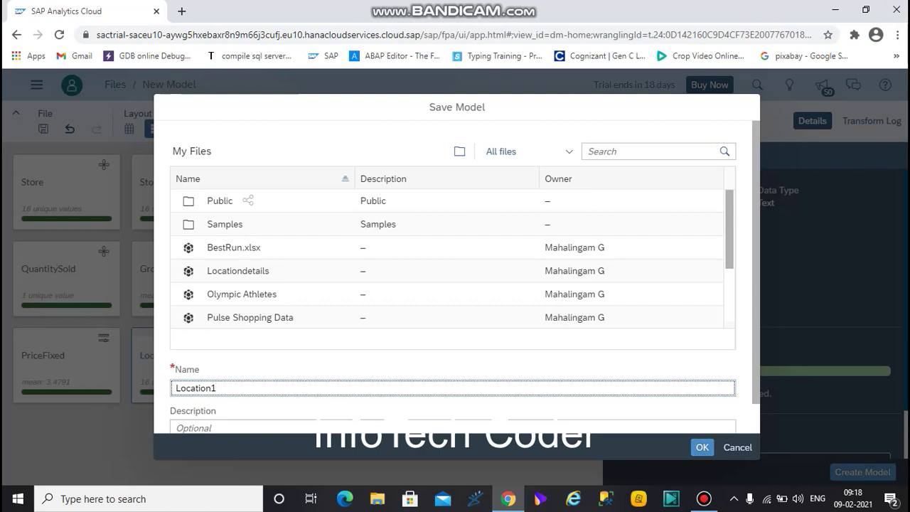
pyautogui.press('Return')
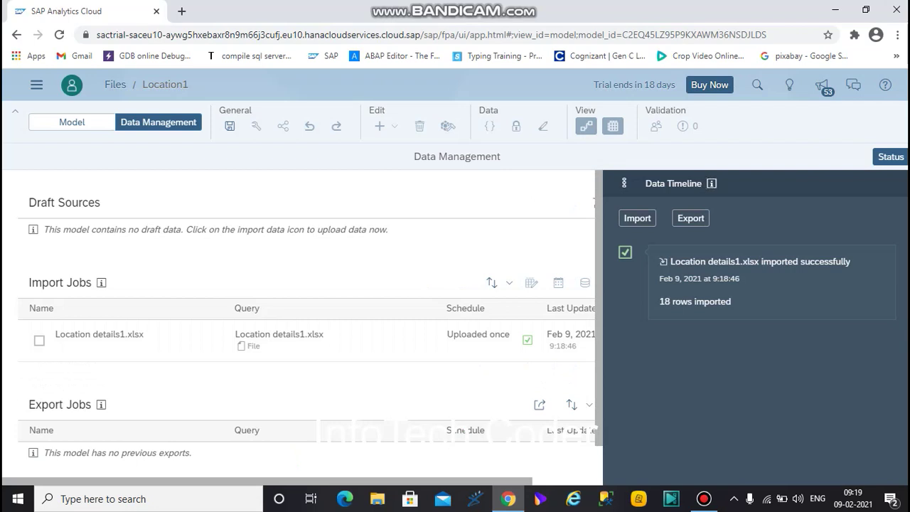
# Create a new story and apply the Blank report layout to its page
pyautogui.click(37, 85)
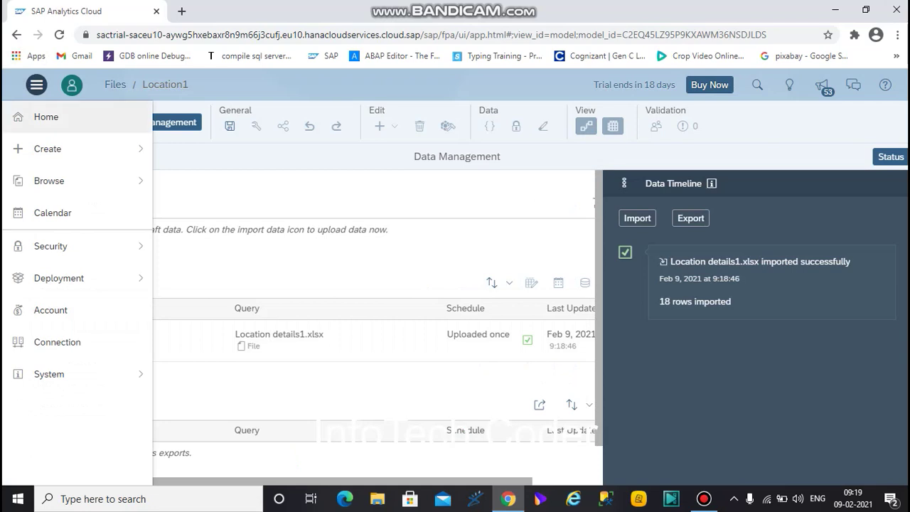
pyautogui.click(47, 148)
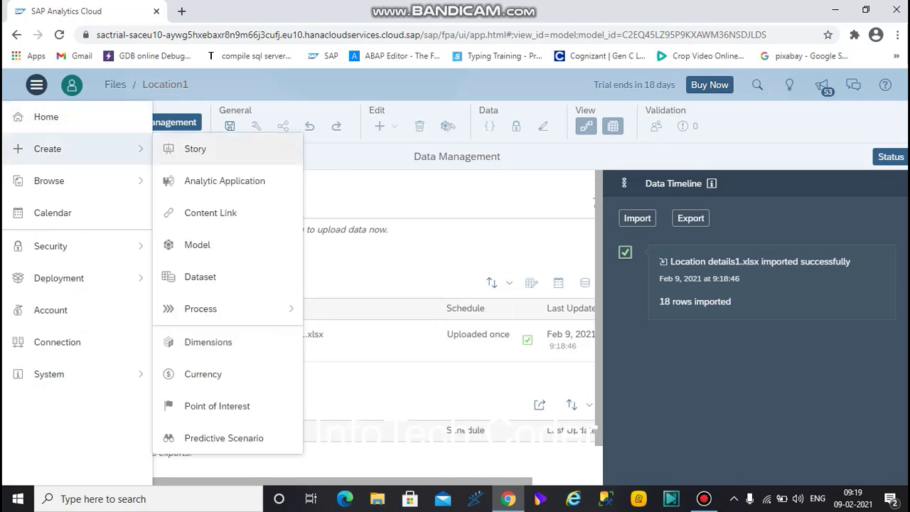
pyautogui.click(199, 149)
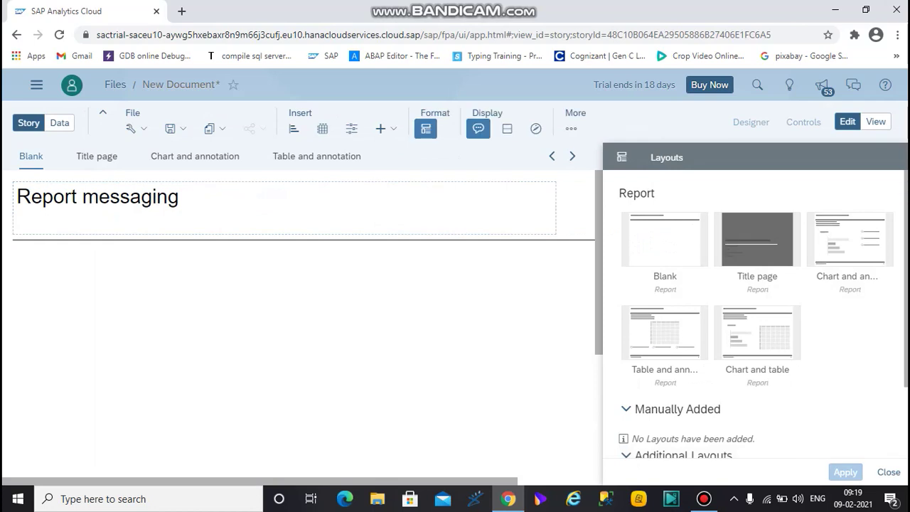
pyautogui.click(665, 242)
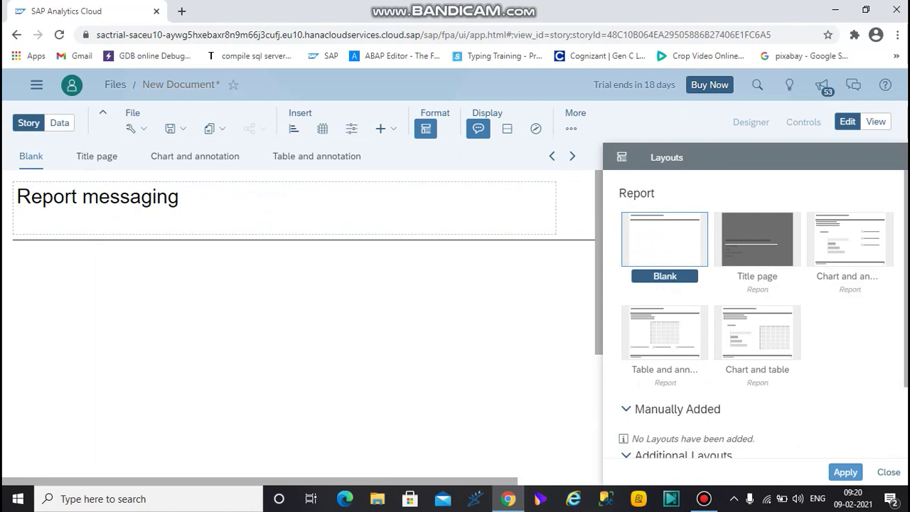
pyautogui.click(846, 472)
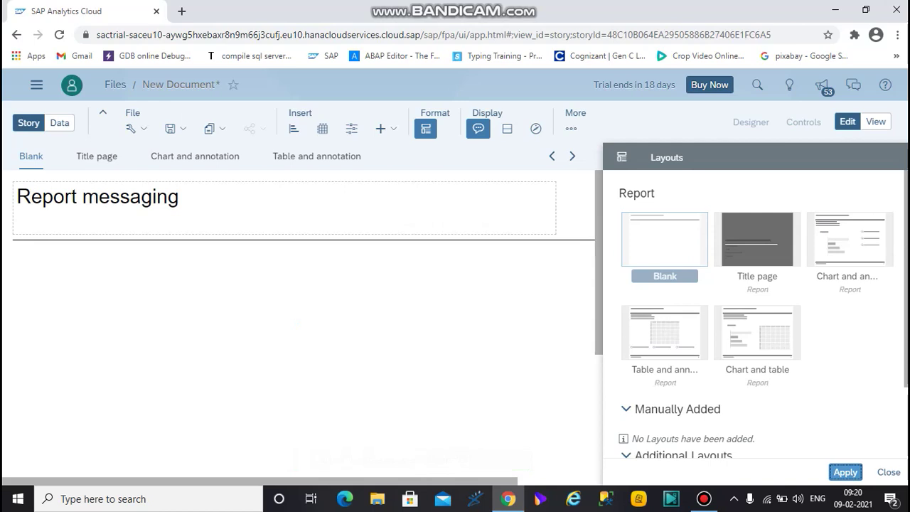
# Apply the Blank layout to the page, close the layouts and insert a chart based on the Location1 model
pyautogui.click(845, 472)
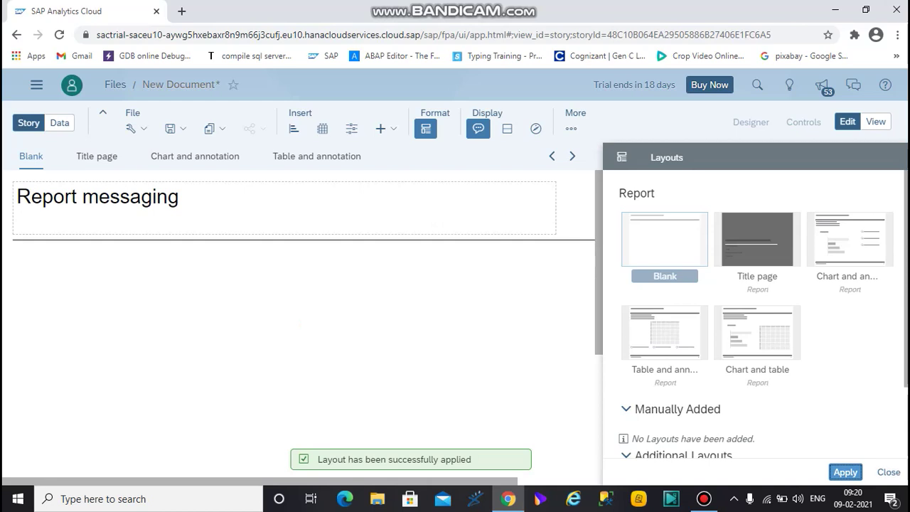
pyautogui.click(889, 472)
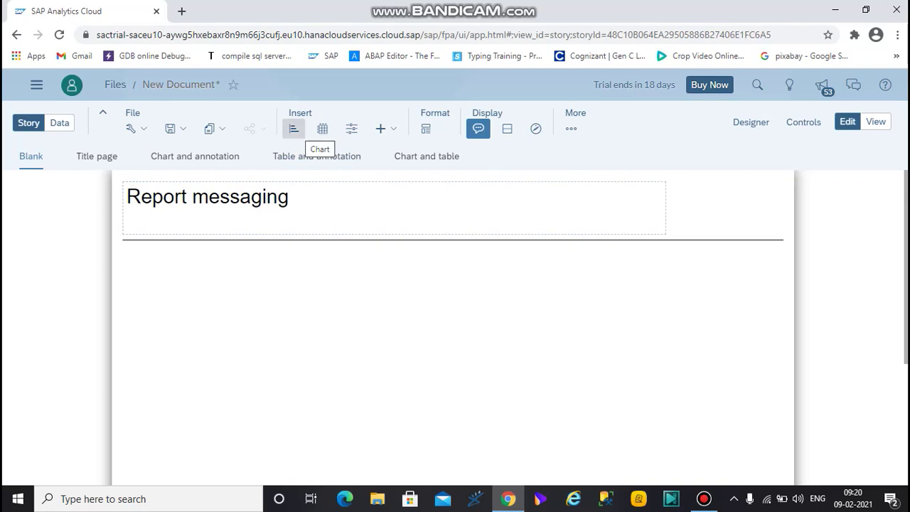
pyautogui.click(294, 128)
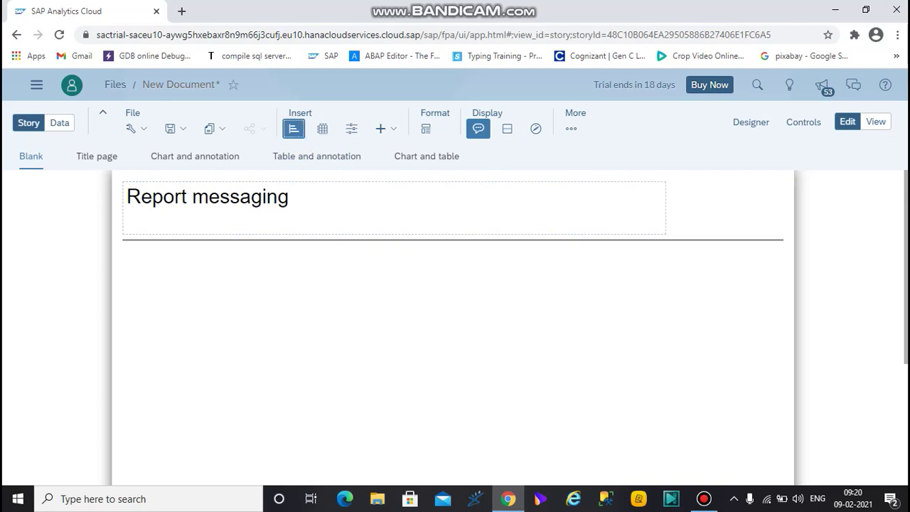
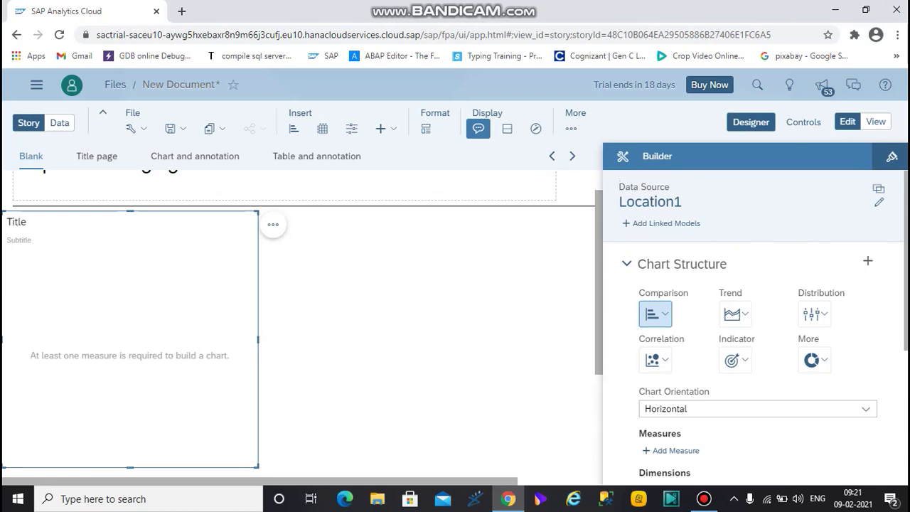
# Check the comparison chart types, keep the bar/column chart and add Discount as its measure
pyautogui.click(655, 314)
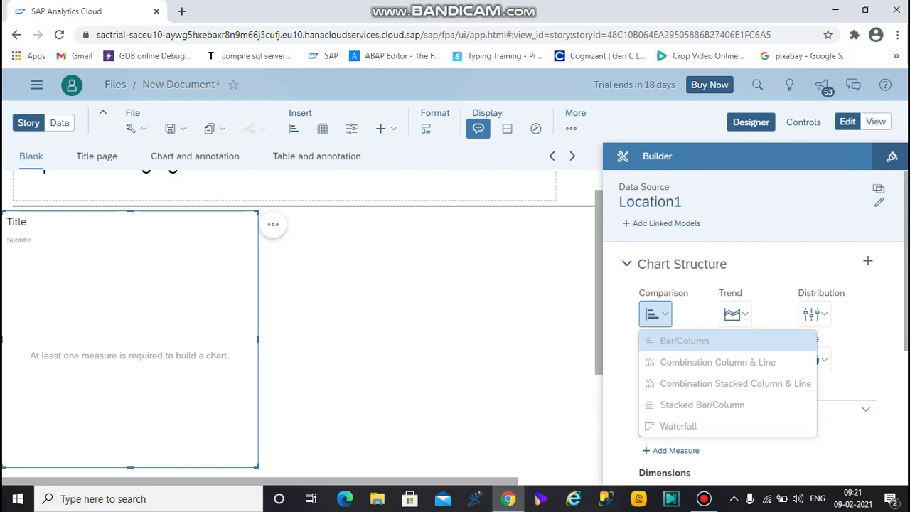
pyautogui.press('Escape')
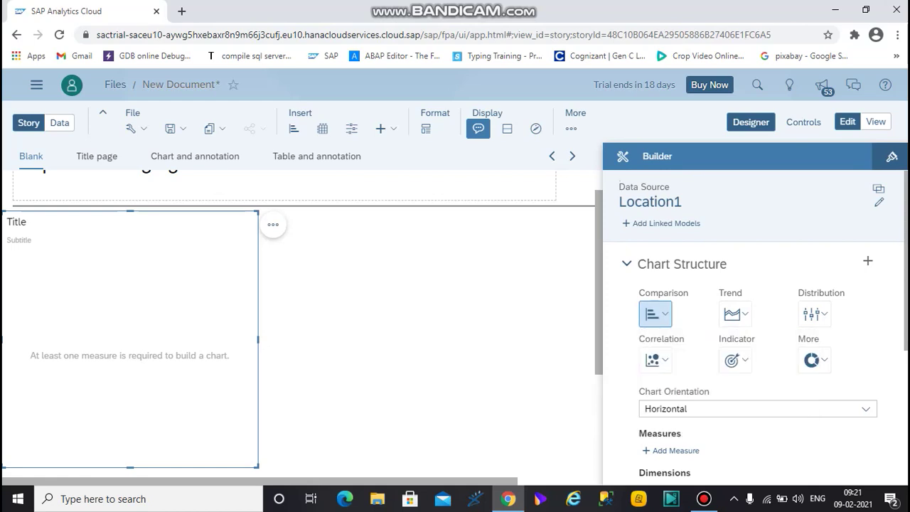
pyautogui.scroll(-2, 756, 323)
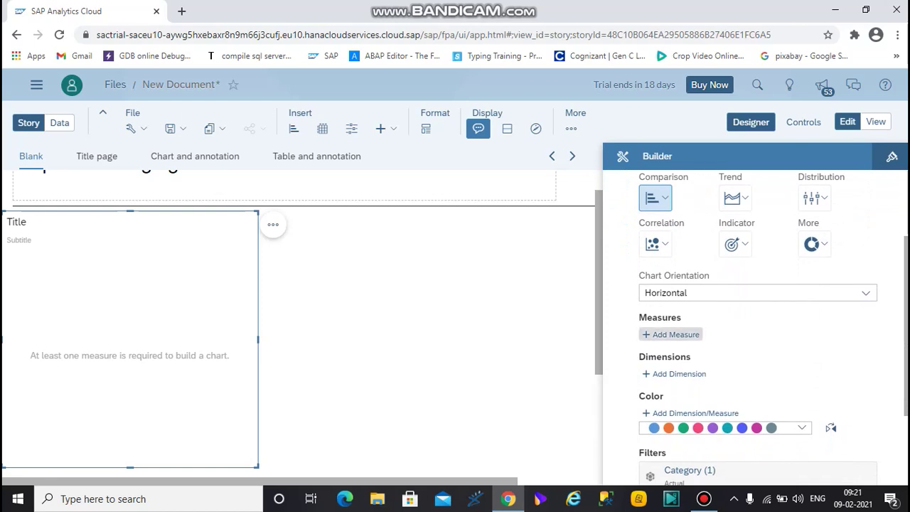
pyautogui.click(675, 334)
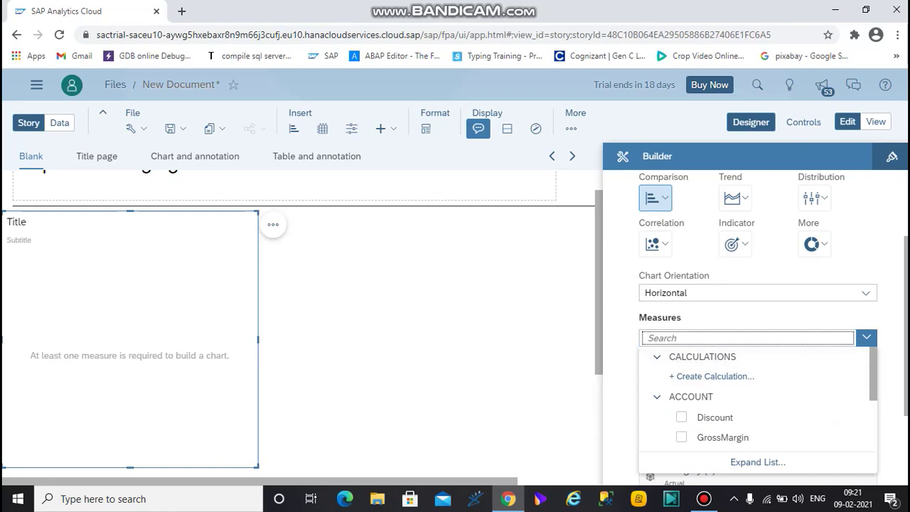
pyautogui.scroll(-2, 757, 402)
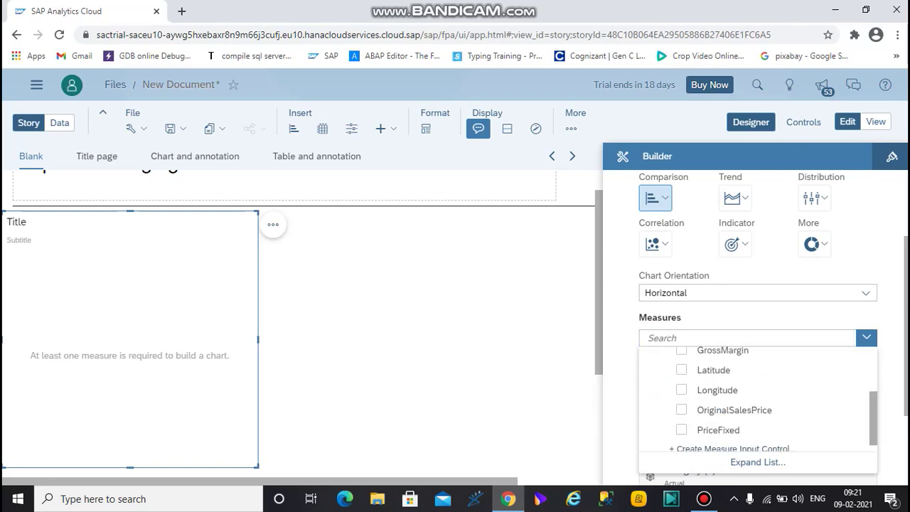
pyautogui.scroll(2, 757, 398)
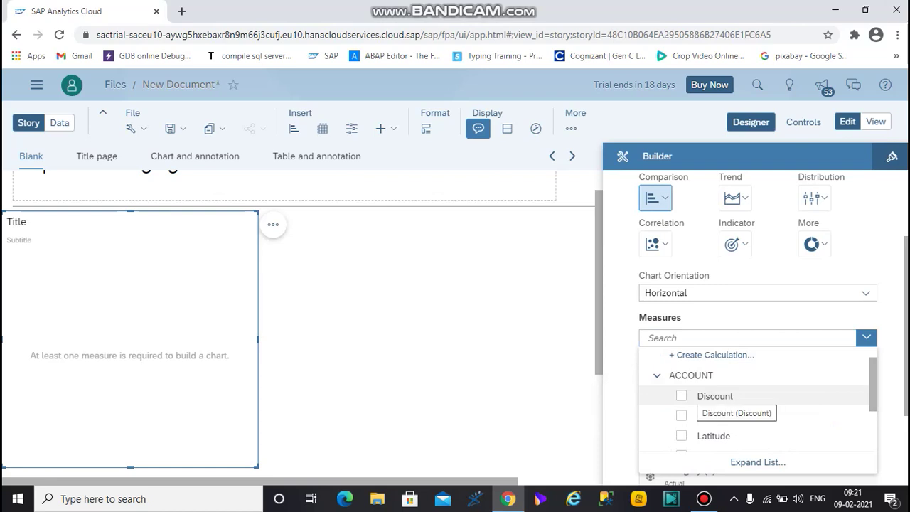
pyautogui.click(714, 395)
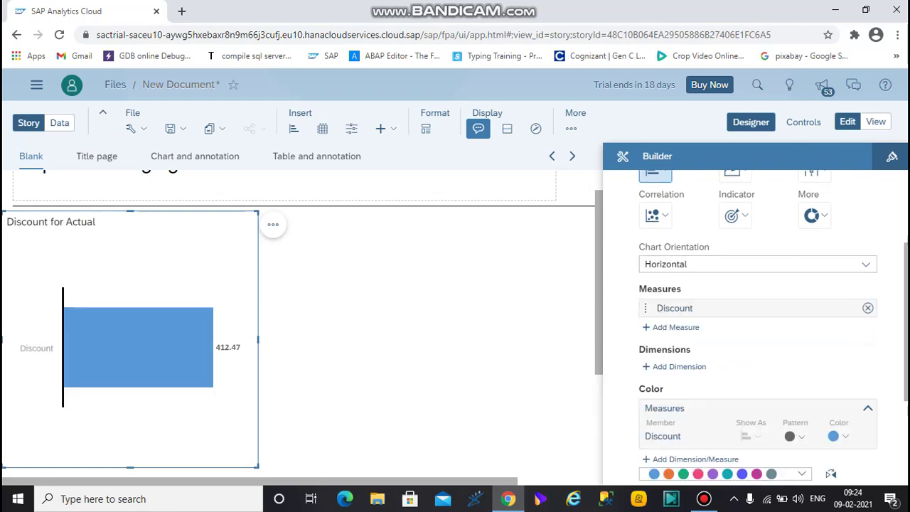
# Try Category as the chart's dimension, remove it and use StoreName as the dimension instead
pyautogui.click(675, 366)
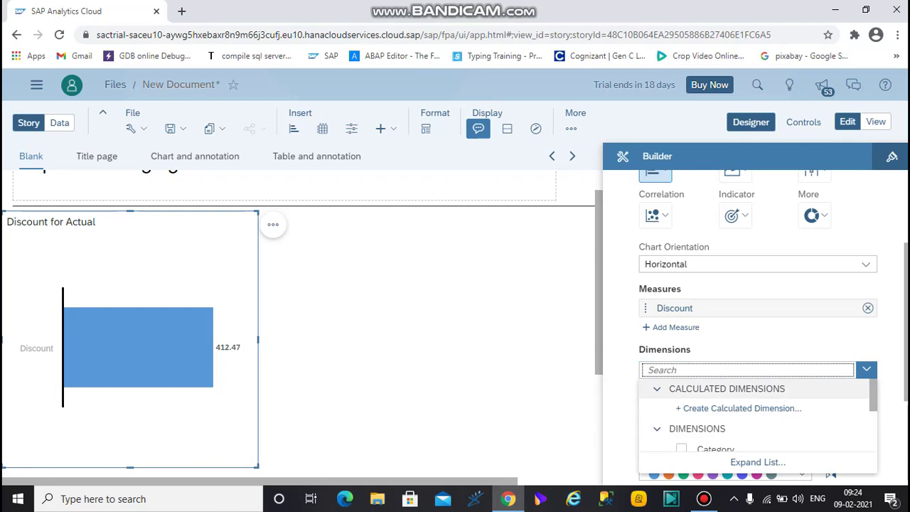
pyautogui.scroll(-2, 757, 420)
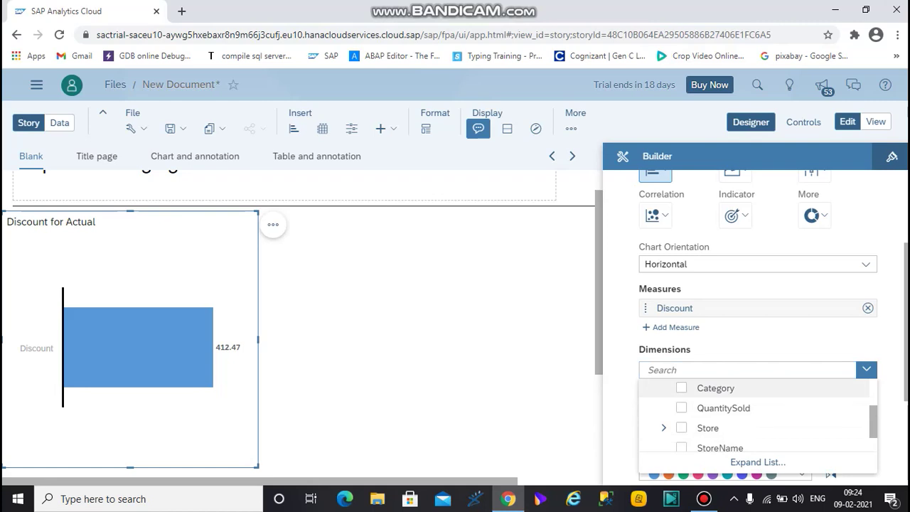
pyautogui.click(681, 387)
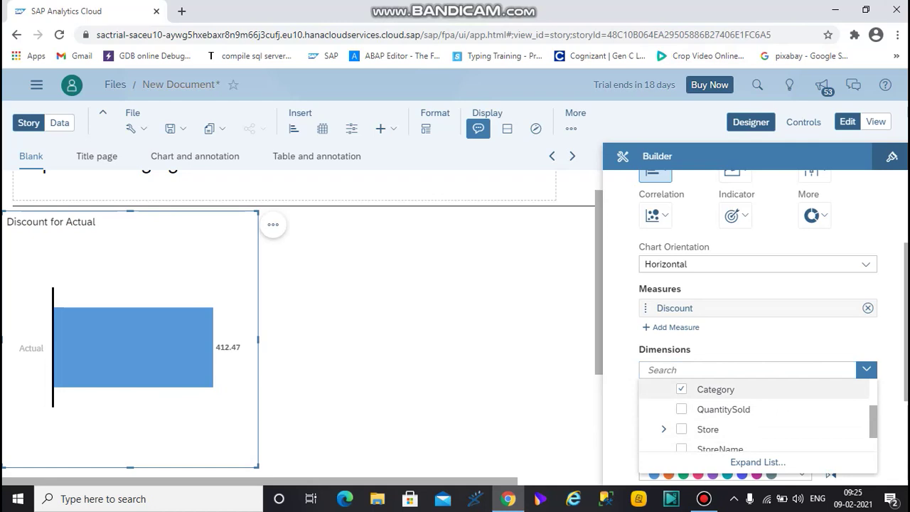
pyautogui.click(681, 389)
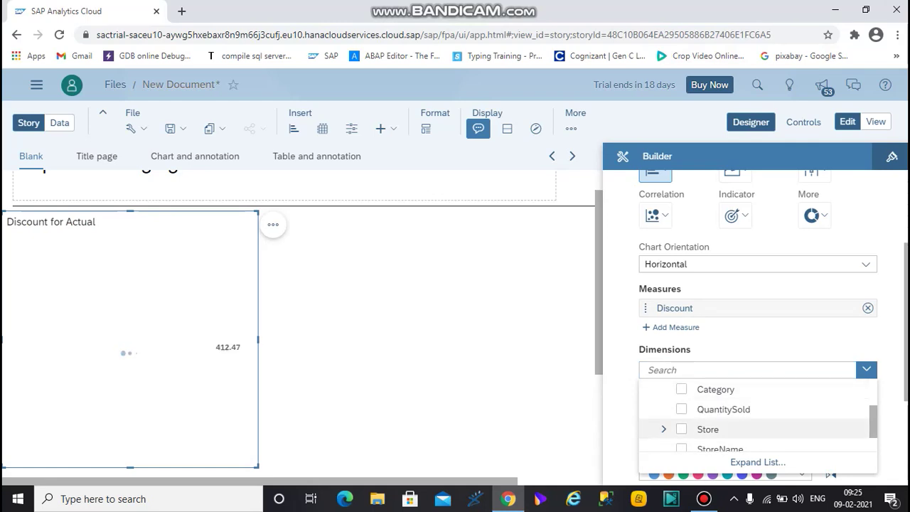
pyautogui.click(681, 448)
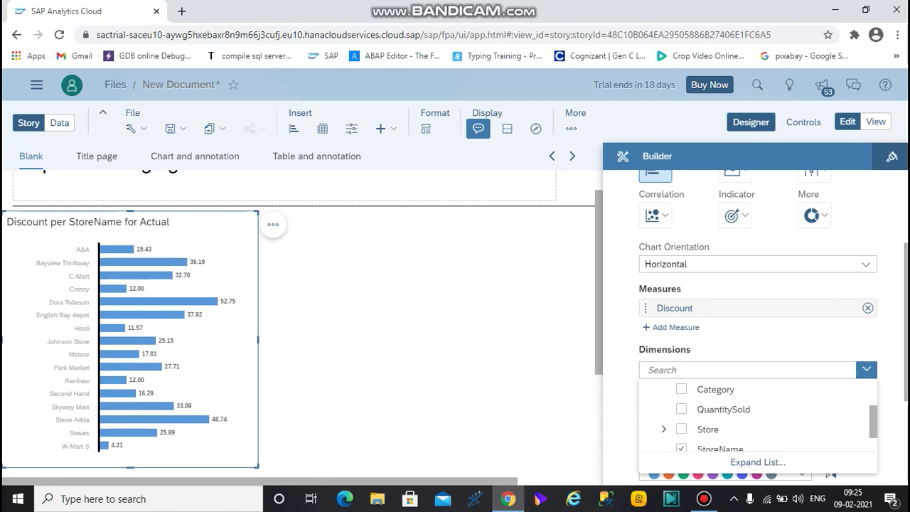
pyautogui.scroll(-1, 758, 420)
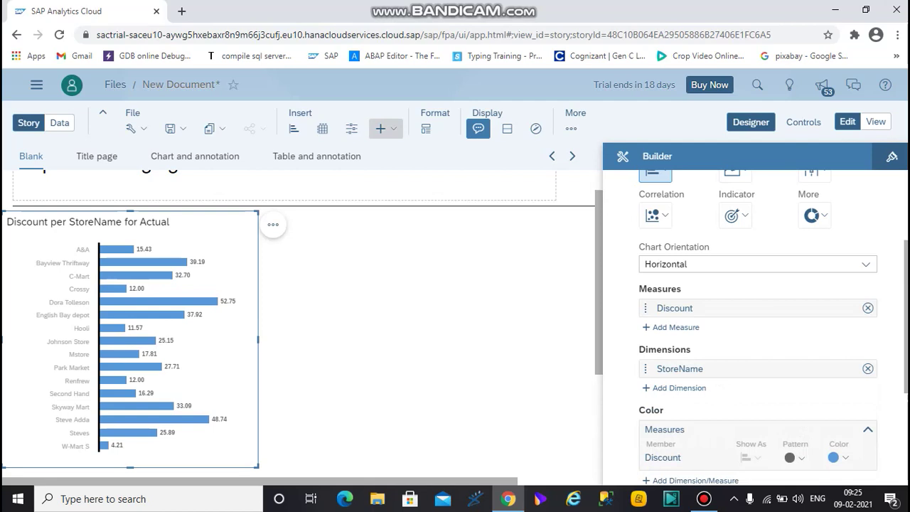
# Insert a geo map next to the chart and add a content layer based on the Location1 model
pyautogui.click(384, 128)
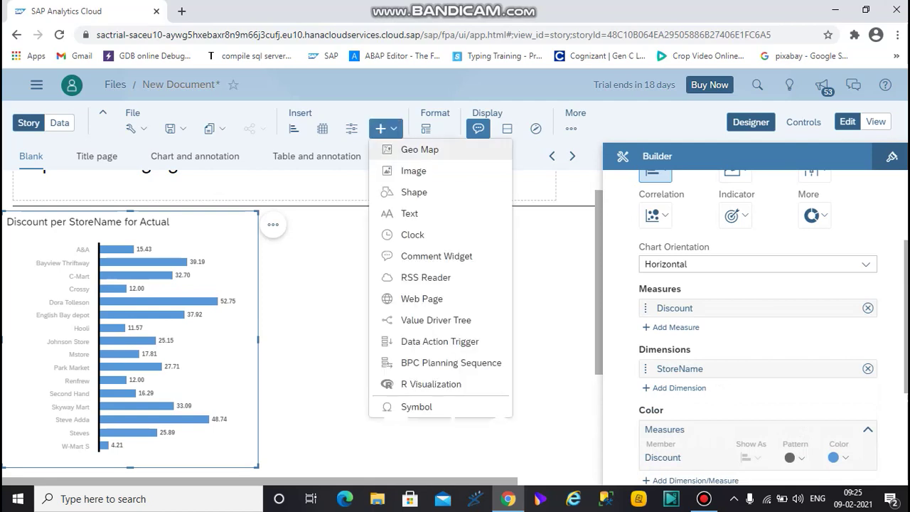
pyautogui.click(419, 149)
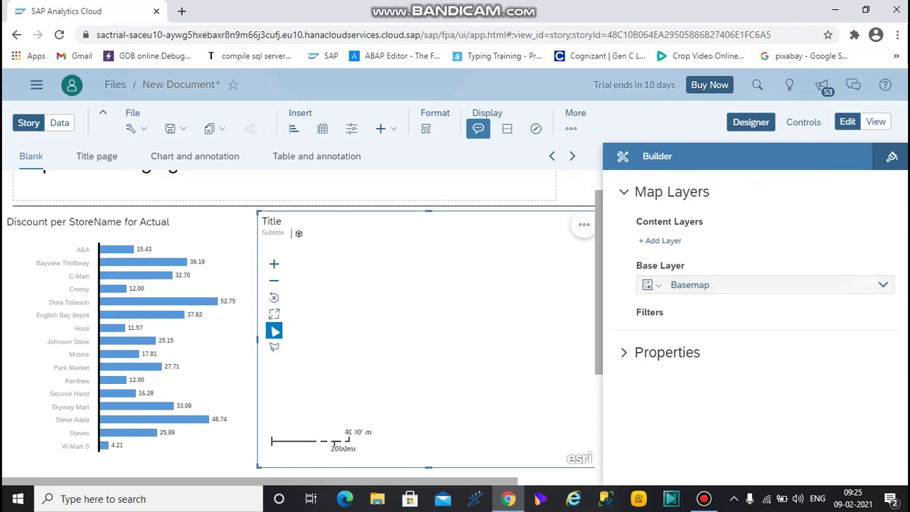
pyautogui.click(660, 240)
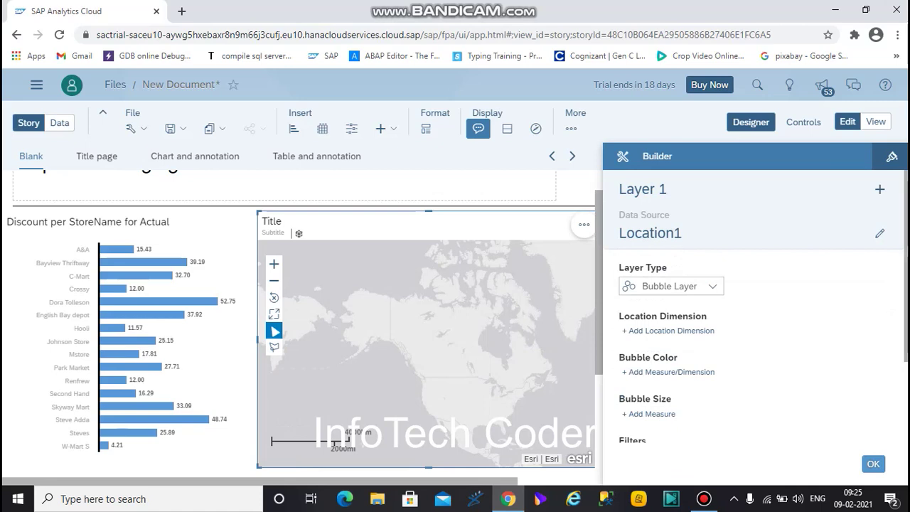
# Set Loc_Coordinate as the location dimension of the map's bubble layer and check the page with both visualizations
pyautogui.scroll(-2, 669, 266)
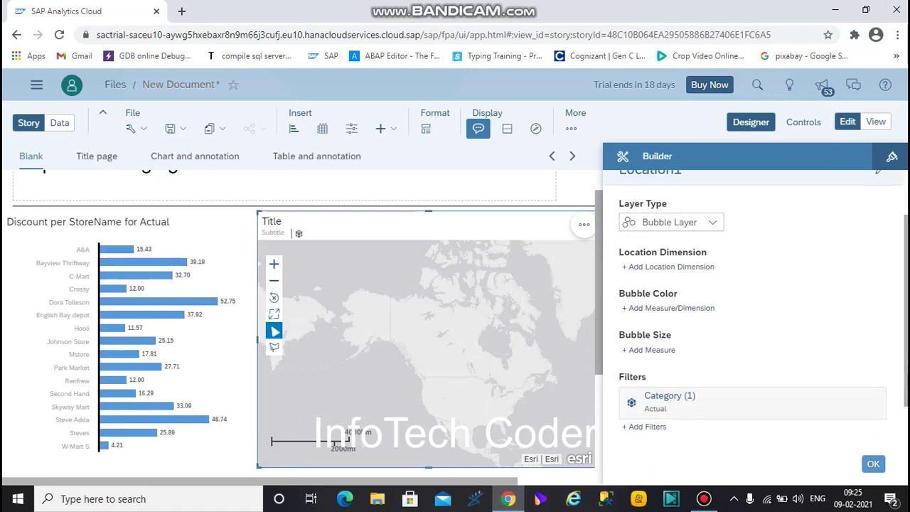
pyautogui.click(668, 266)
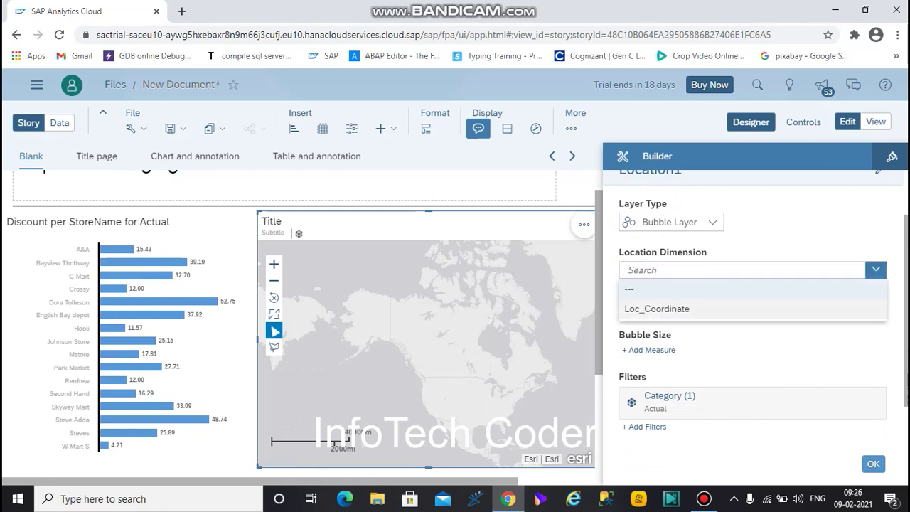
pyautogui.click(656, 308)
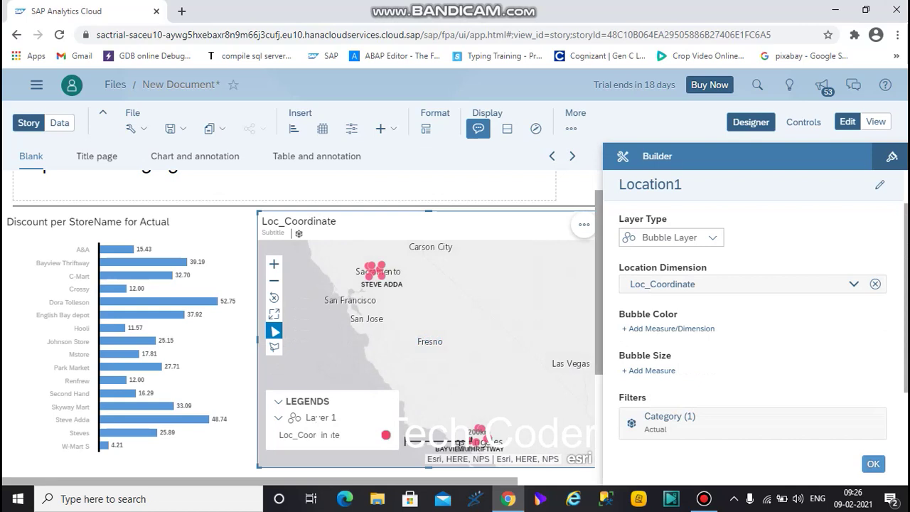
pyautogui.scroll(-2, 301, 319)
pyautogui.scroll(2, 302, 320)
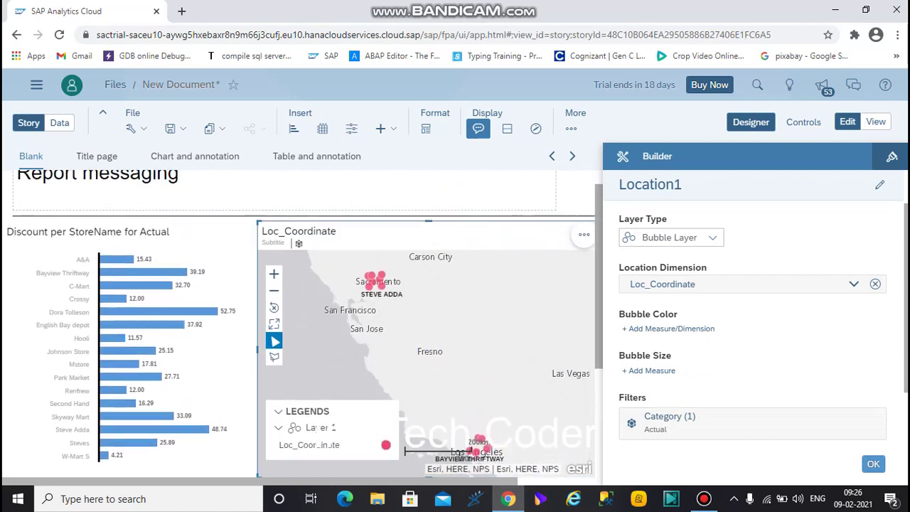
pyautogui.scroll(-2, 301, 320)
pyautogui.scroll(3, 302, 320)
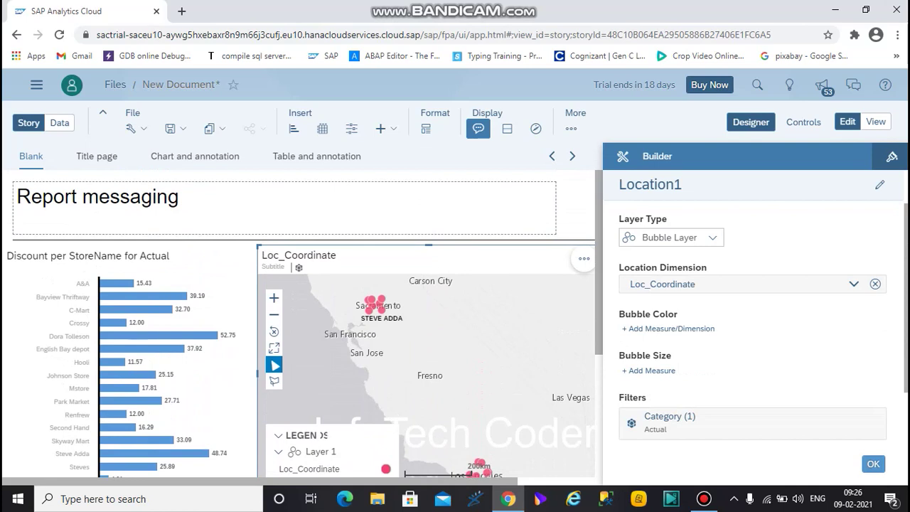
# Replace the page heading "Report messaging" with "Location Information"
pyautogui.click(285, 214)
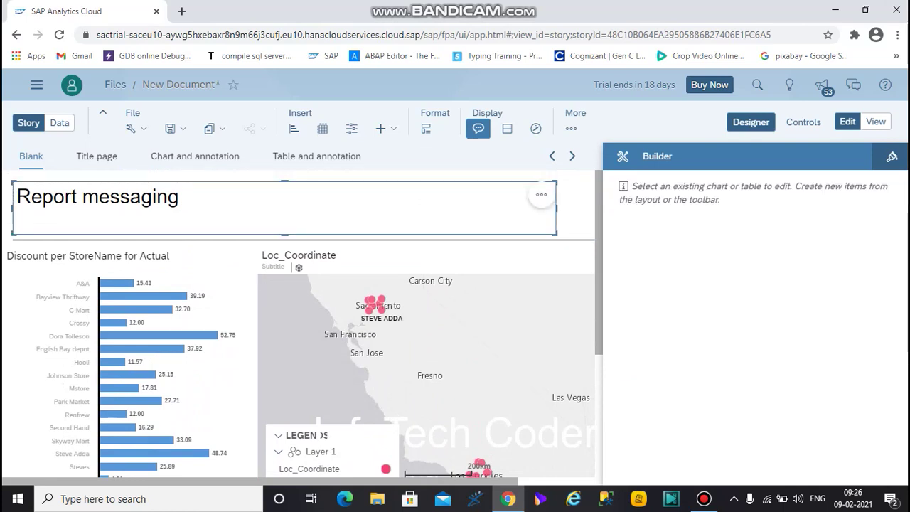
pyautogui.hotkey('ctrl', 'a')
pyautogui.press('Delete')
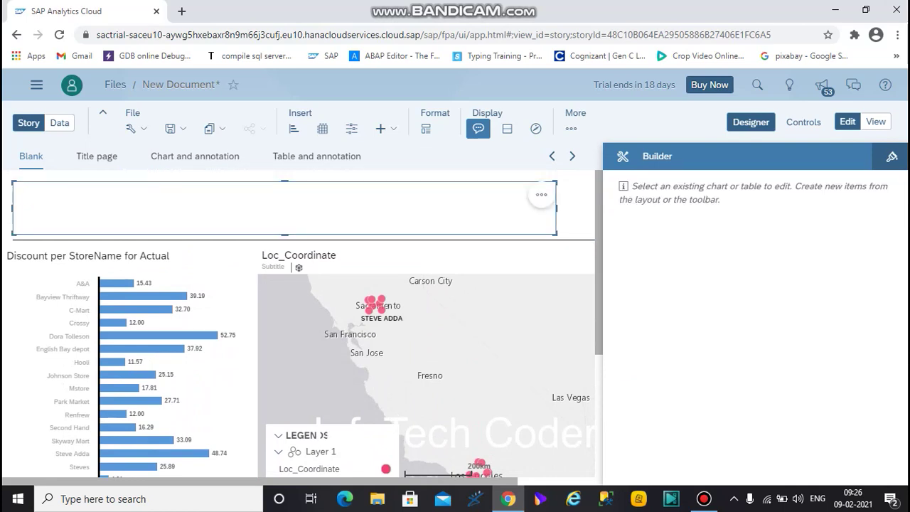
pyautogui.write('Location ')
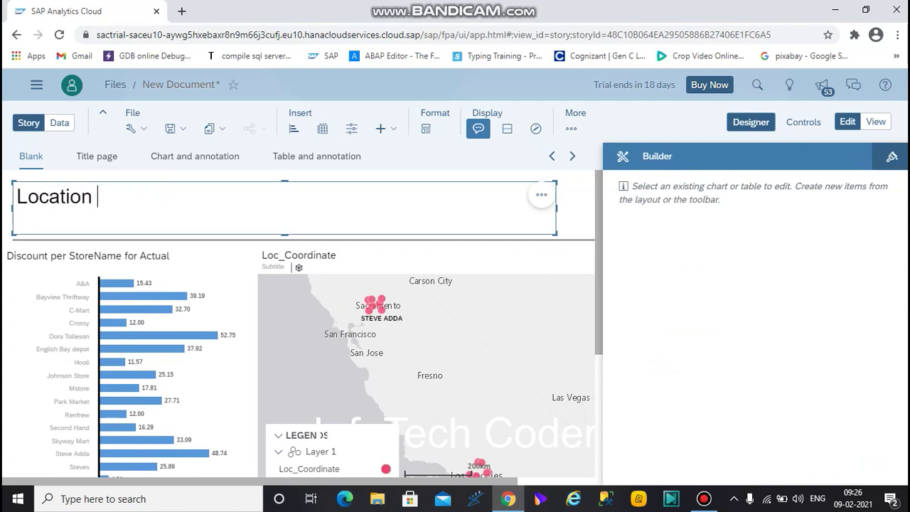
pyautogui.write('Detail')
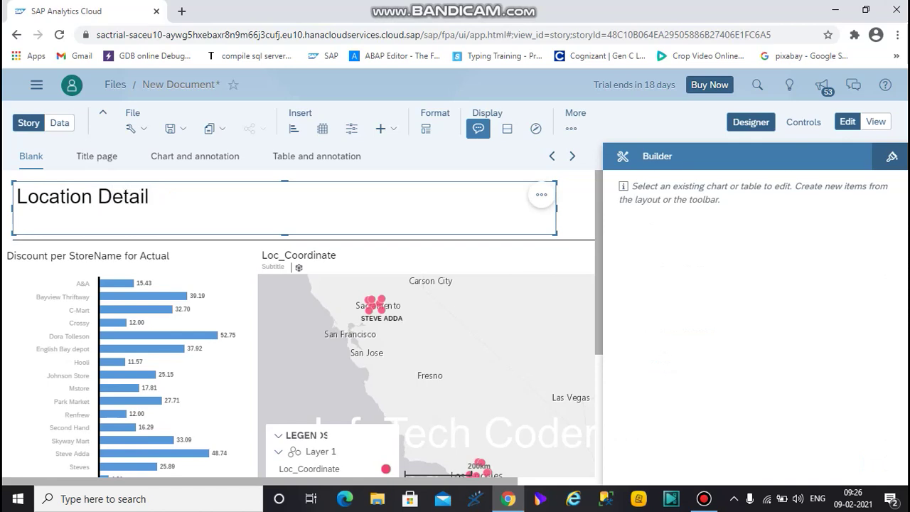
pyautogui.press('BackSpace')
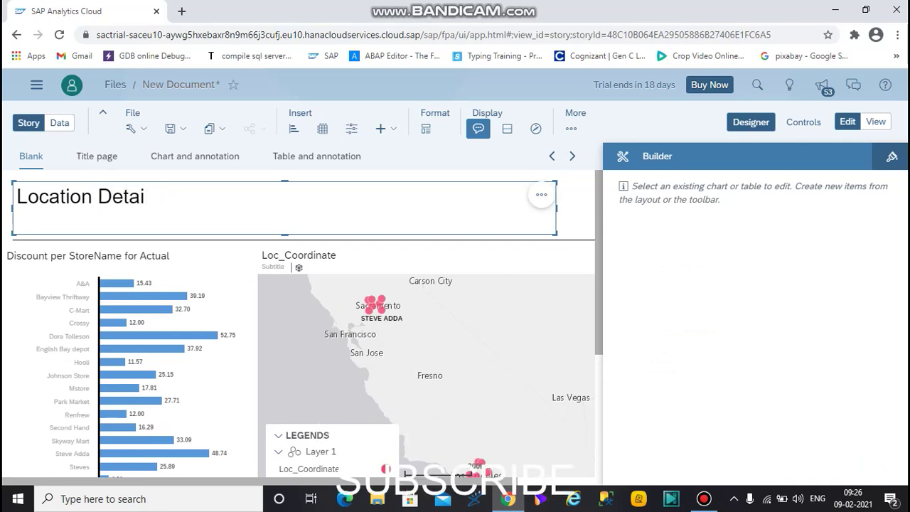
pyautogui.press('BackSpace')
pyautogui.press('BackSpace')
pyautogui.press('BackSpace')
pyautogui.press('BackSpace')
pyautogui.press('BackSpace')
pyautogui.write('Inform')
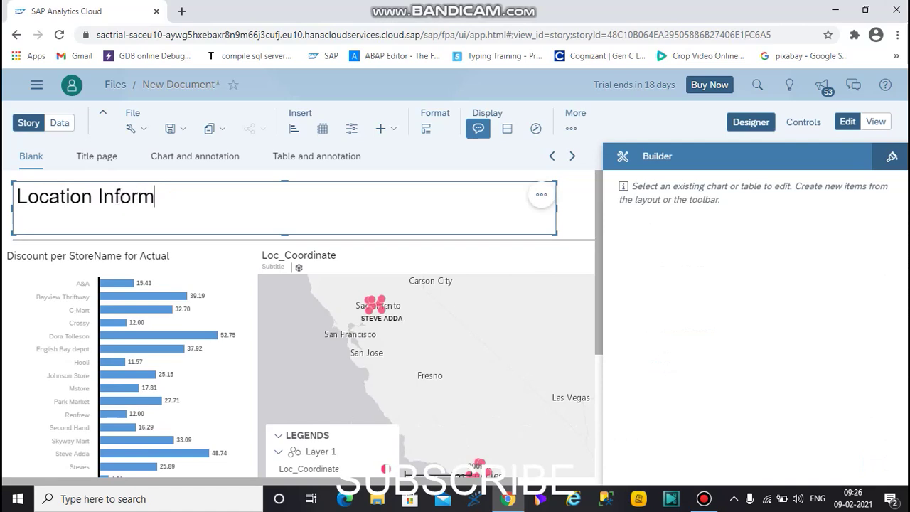
pyautogui.write('ation')
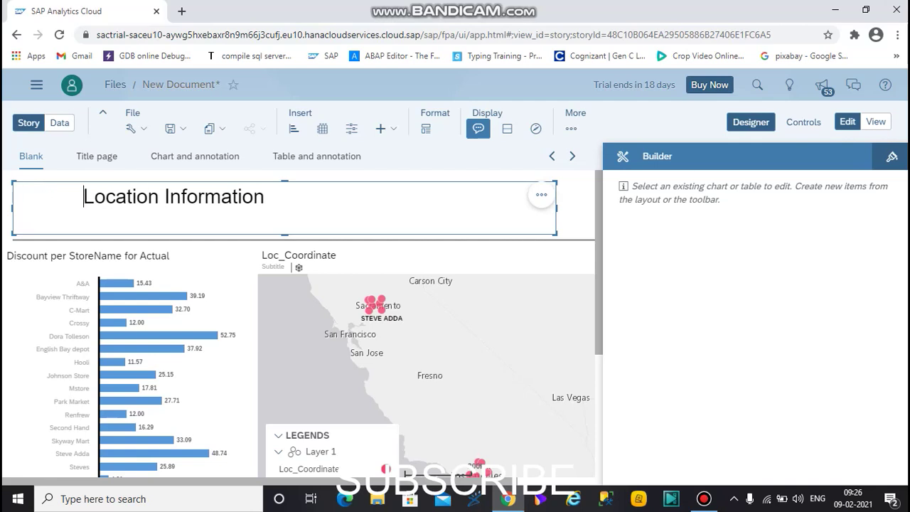
# Move the heading text toward the middle of its box using leading spaces and open the heading's additional actions
pyautogui.press('BackSpace')
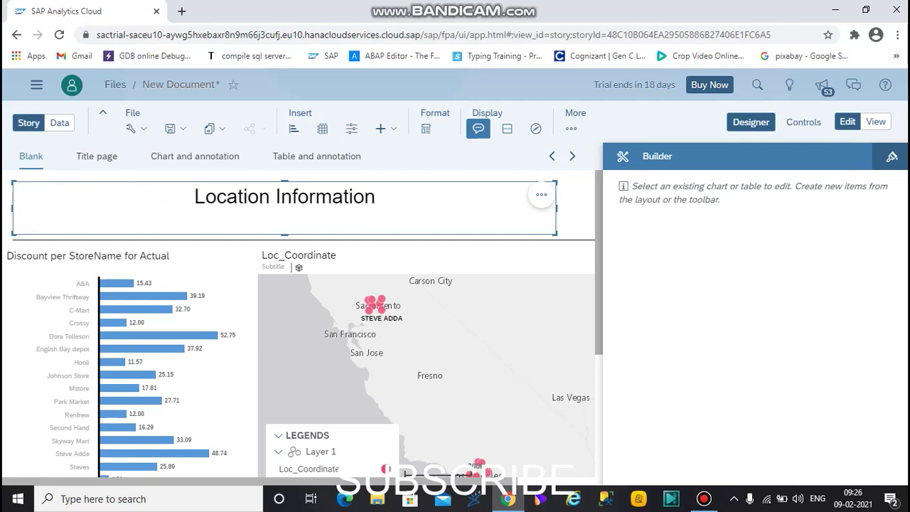
pyautogui.press('BackSpace')
pyautogui.press('BackSpace')
pyautogui.press('BackSpace')
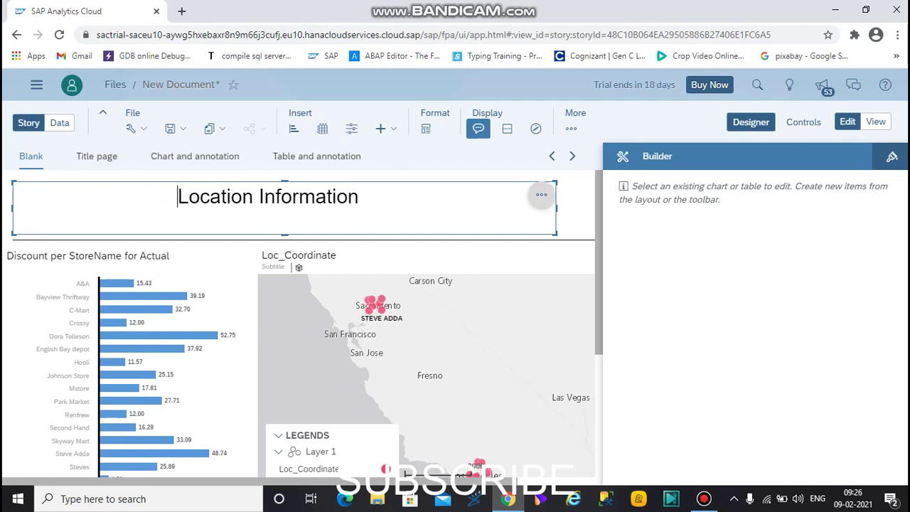
pyautogui.click(542, 195)
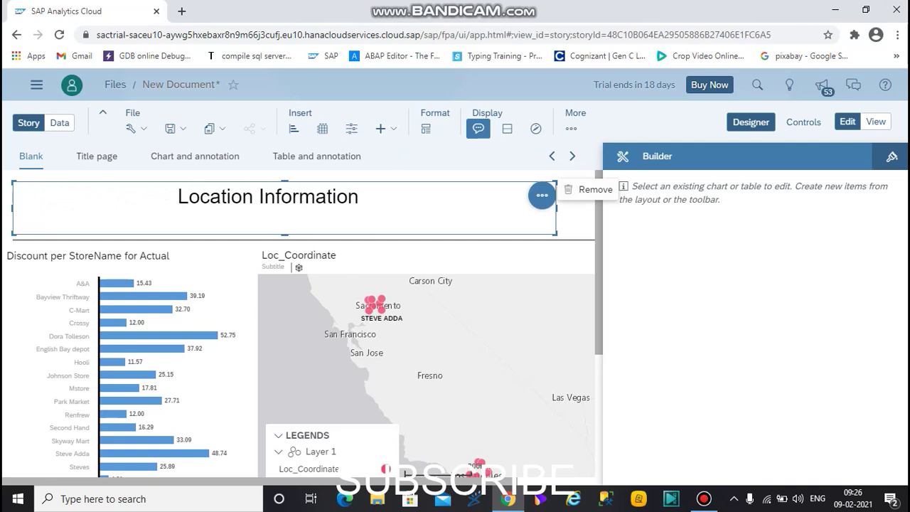
# Open the styling options for the "Location Information" heading and set its background color to coral red
pyautogui.press('Escape')
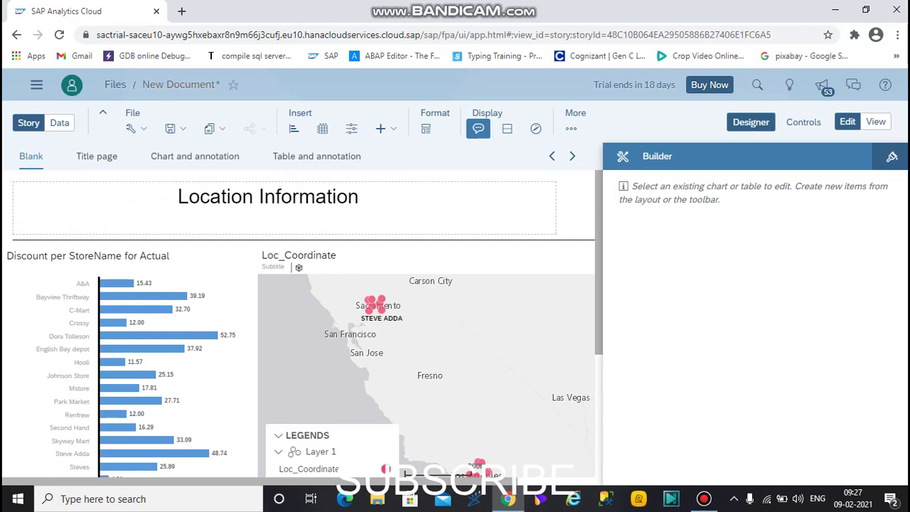
pyautogui.click(285, 213)
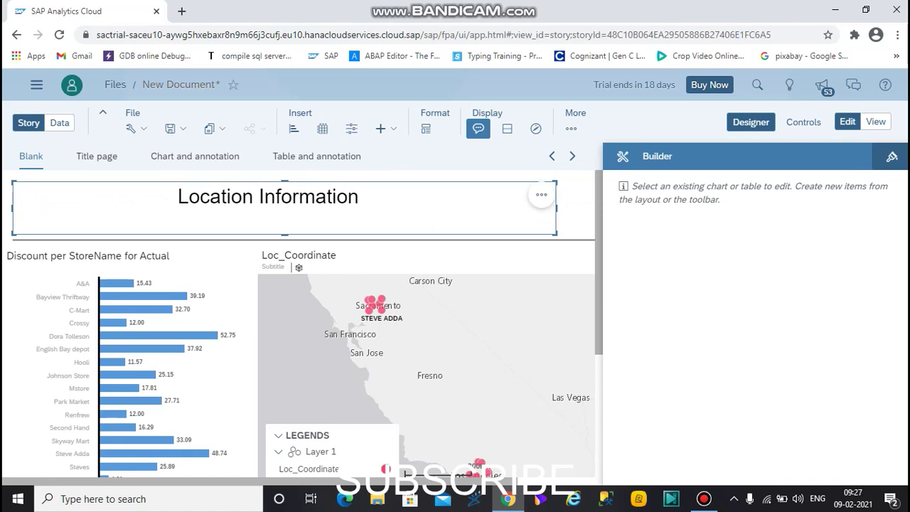
pyautogui.click(426, 341)
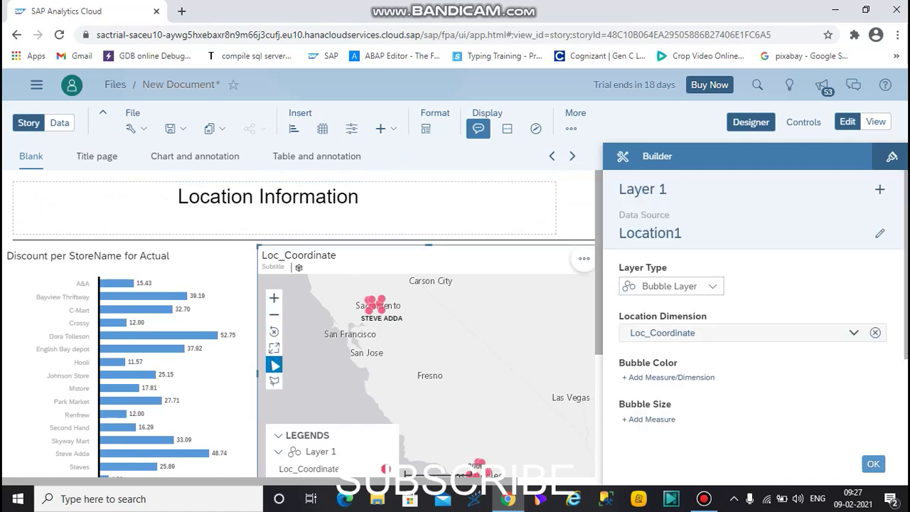
pyautogui.click(570, 215)
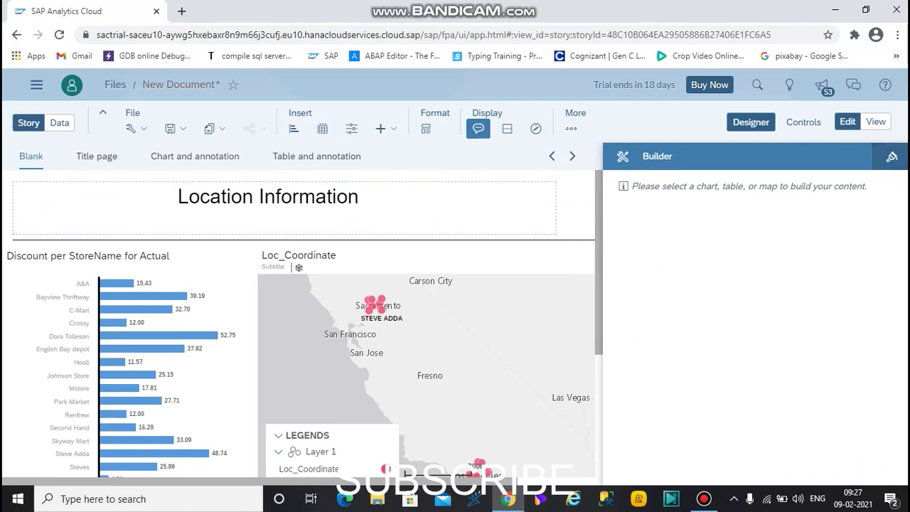
pyautogui.click(892, 155)
pyautogui.click(284, 207)
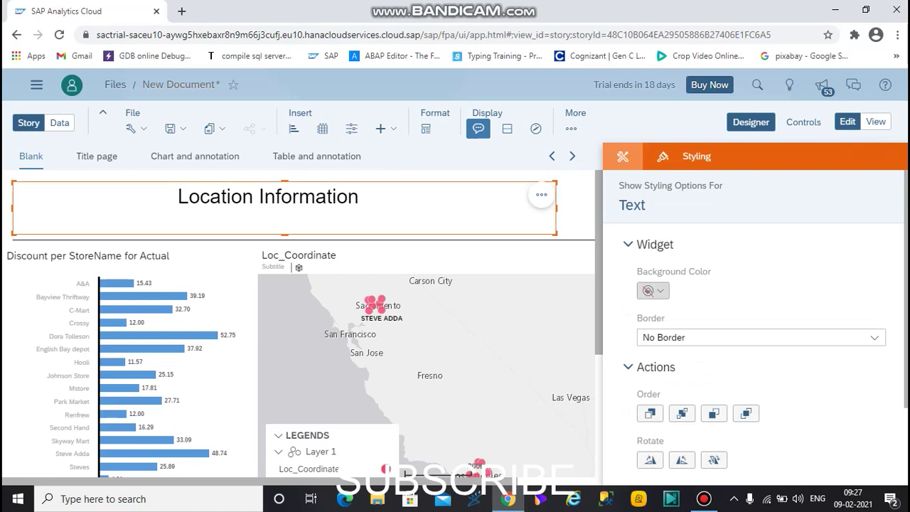
pyautogui.click(652, 290)
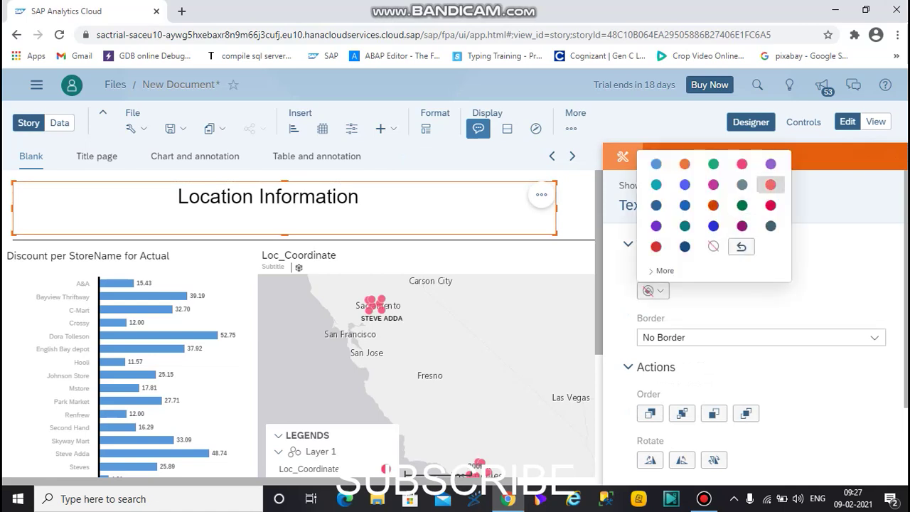
pyautogui.click(770, 184)
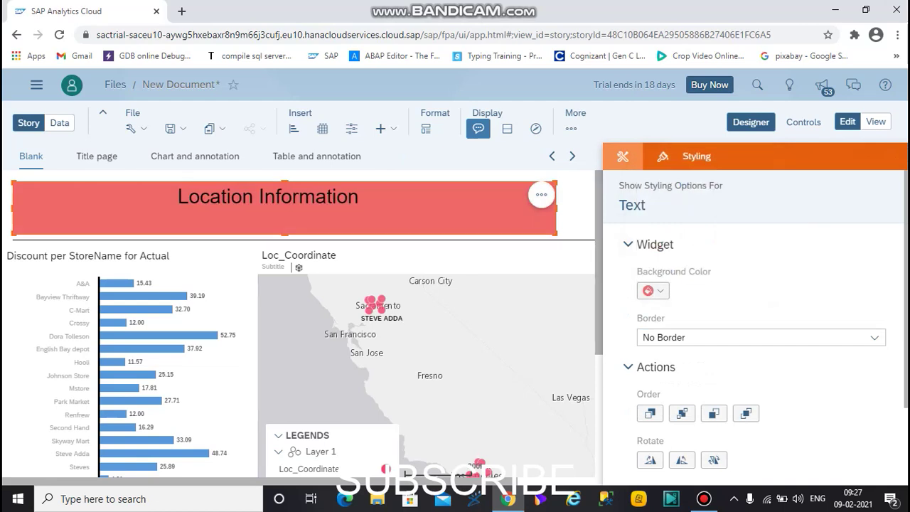
# Widen the heading box until its right edge lines up with the geo map's right edge and check the page layout
pyautogui.hscroll(3, 299, 327)
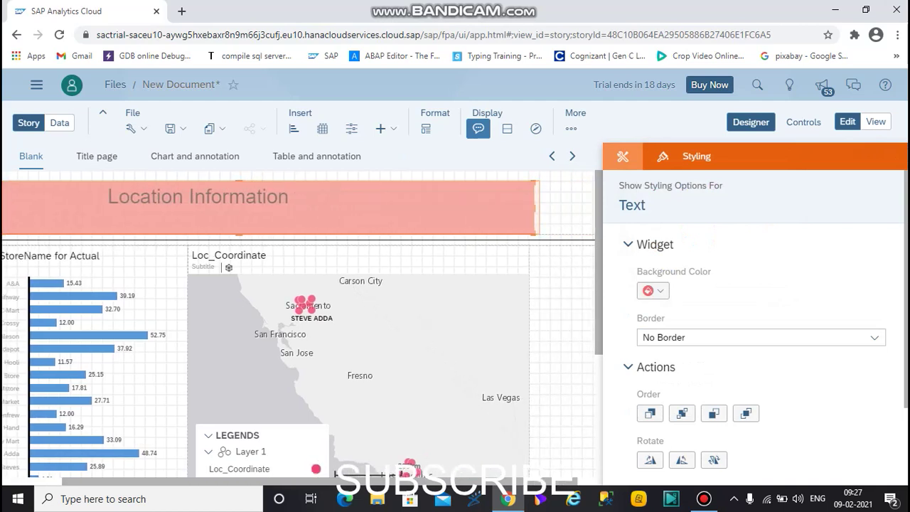
pyautogui.moveTo(532, 207); pyautogui.dragTo(529, 208)
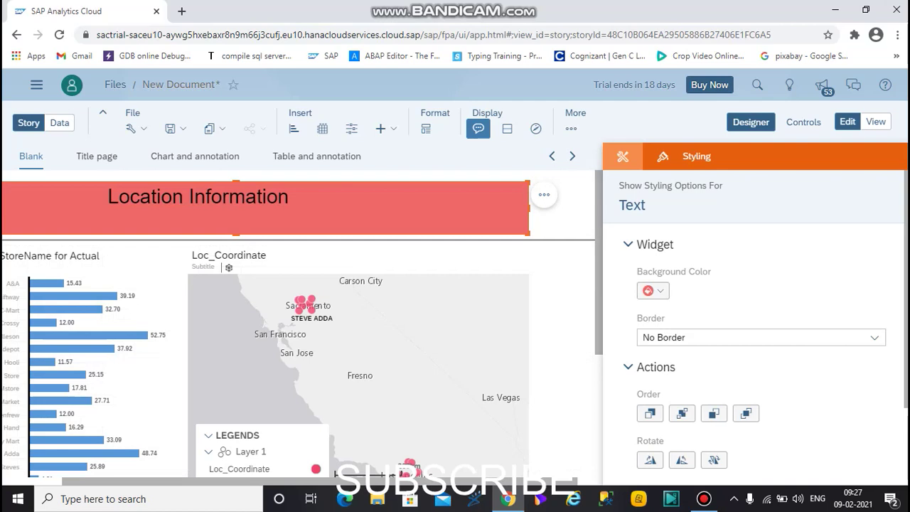
pyautogui.scroll(-3, 299, 320)
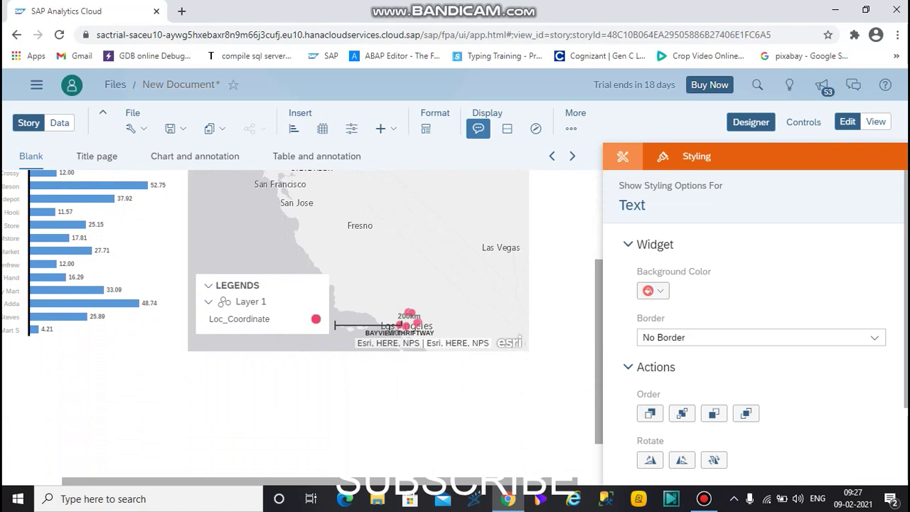
pyautogui.scroll(-1, 298, 320)
pyautogui.scroll(3, 299, 320)
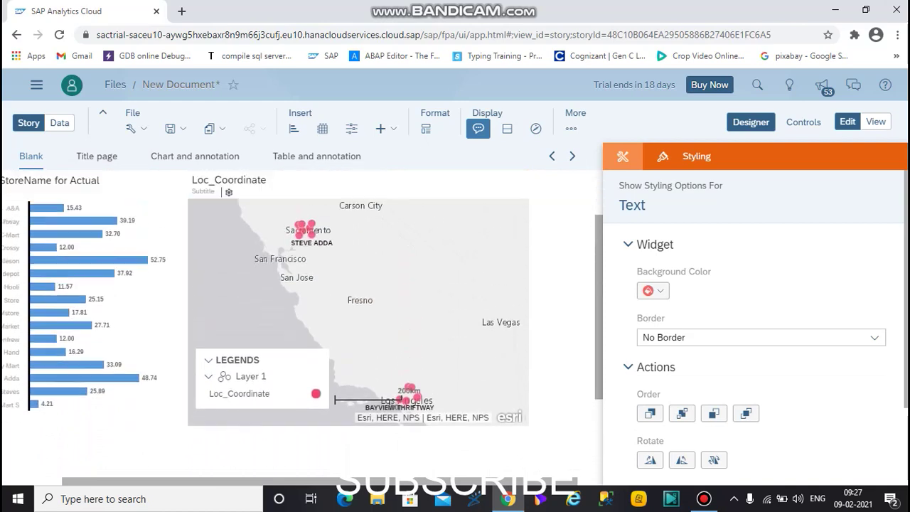